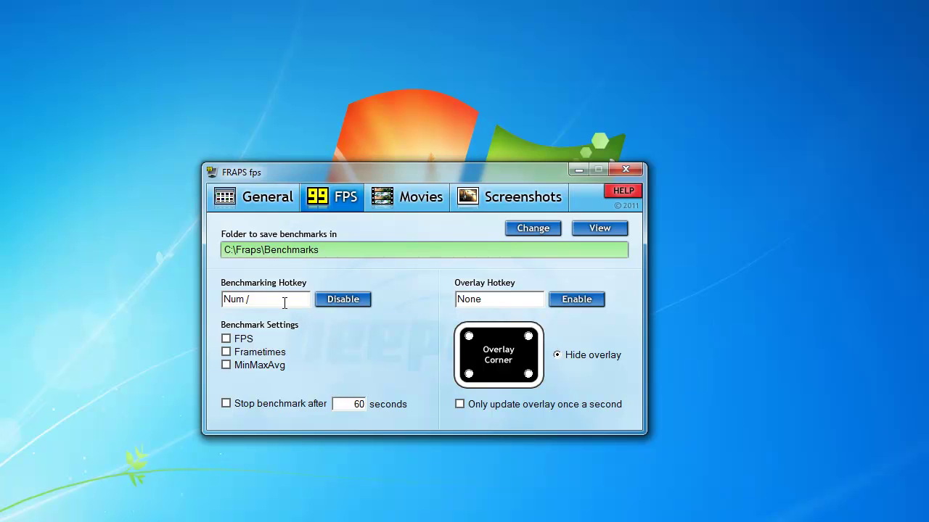
Review the Fraps benchmark, movie and screenshot settings, ending on the movie capture settings.
{"action": "left_click", "coordinate": [425, 198]}
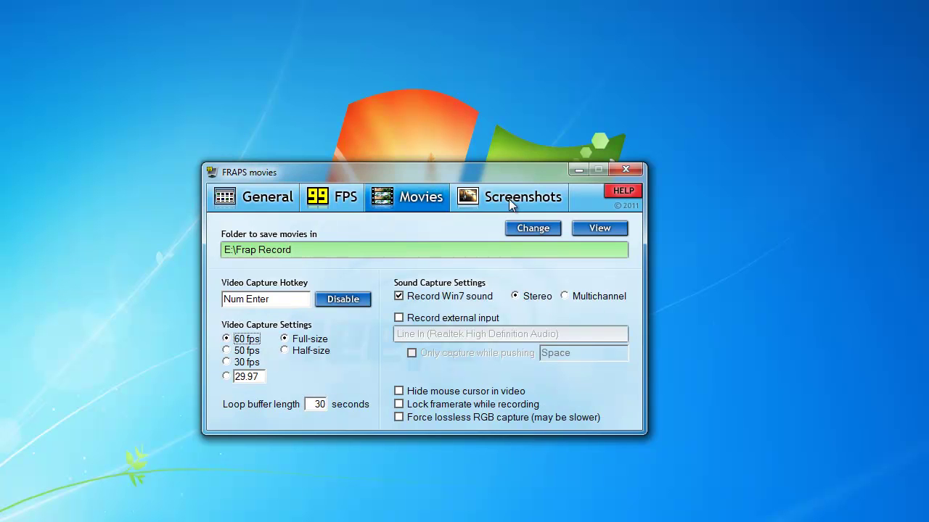
{"action": "left_click", "coordinate": [514, 206]}
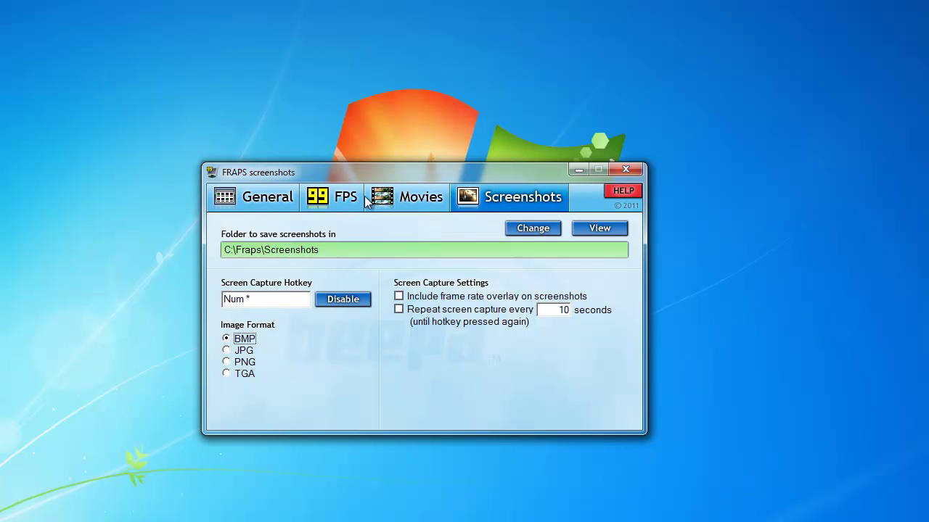
{"action": "left_click", "coordinate": [341, 207]}
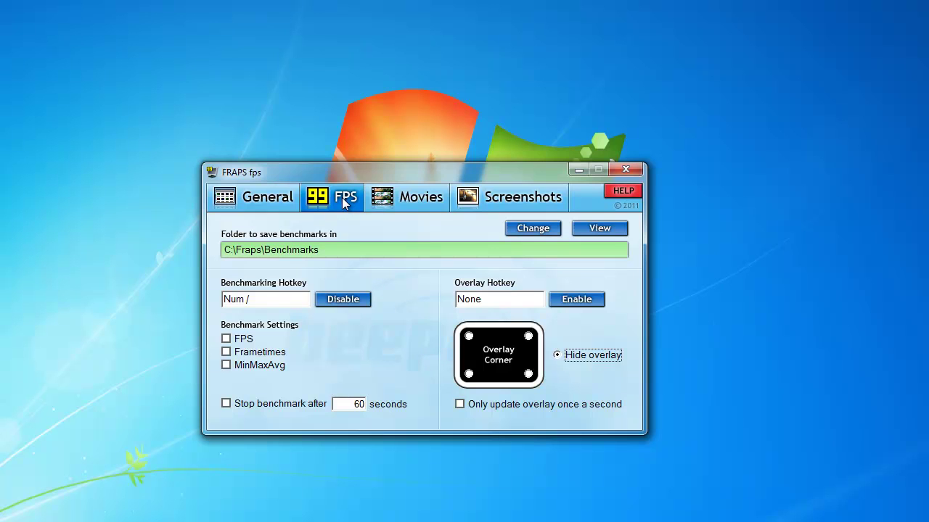
{"action": "left_click", "coordinate": [506, 199]}
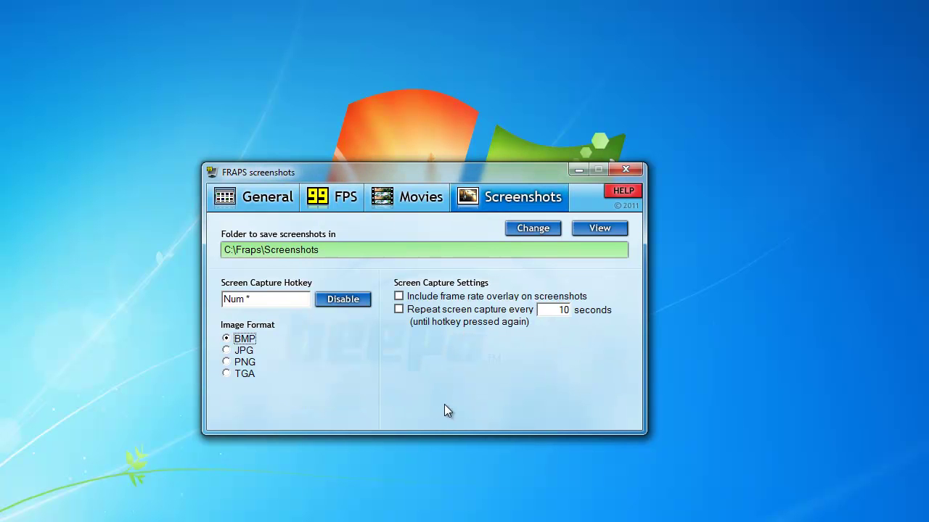
{"action": "left_click", "coordinate": [426, 200]}
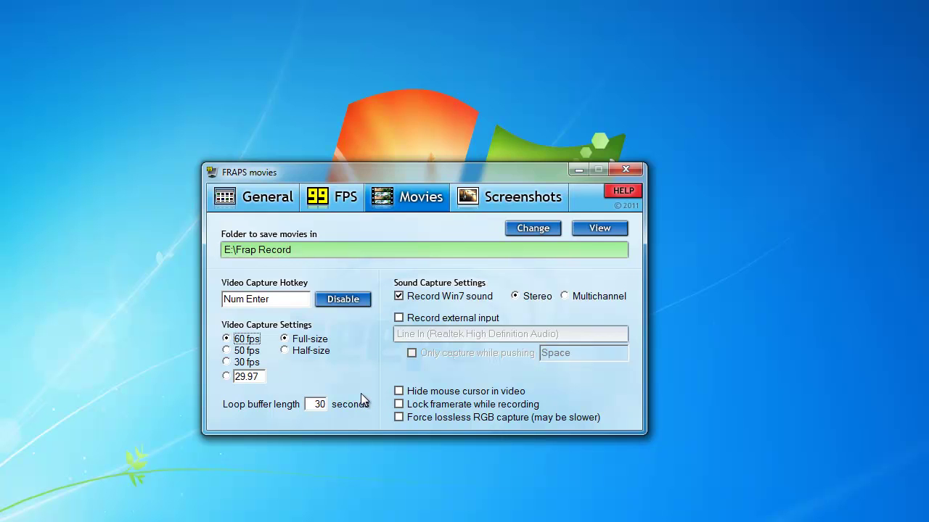
Enable recording of external input in the movie settings with sound capture set to Stereo, and exit Fraps.
{"action": "left_click", "coordinate": [401, 317]}
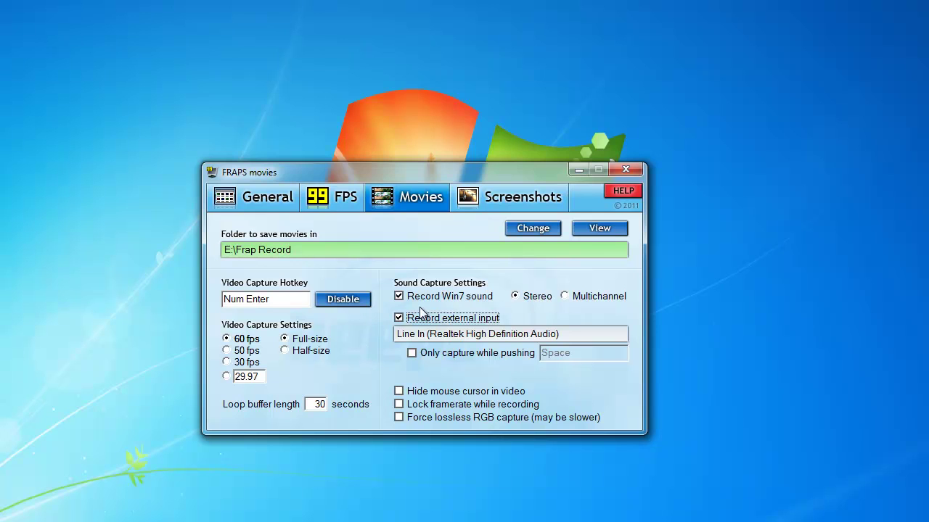
{"action": "left_click", "coordinate": [565, 296]}
{"action": "left_click", "coordinate": [520, 298]}
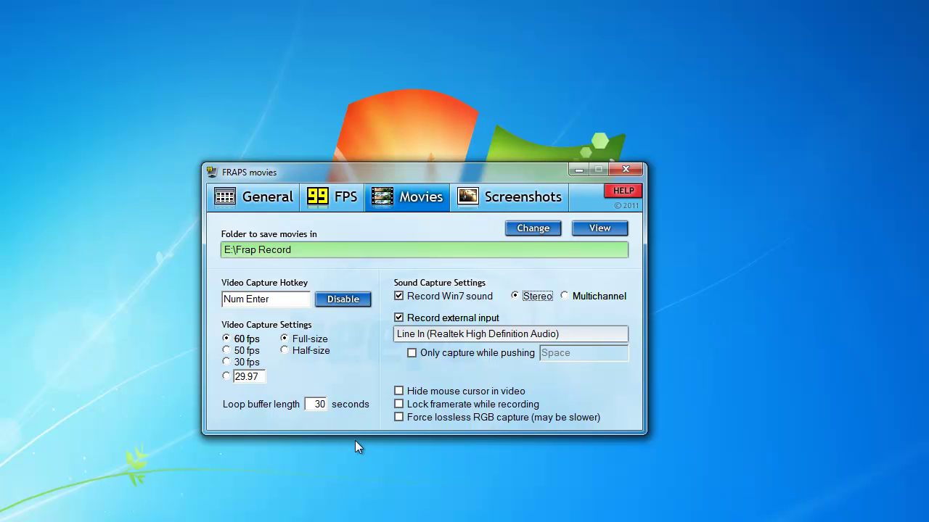
{"action": "left_click", "coordinate": [625, 169]}
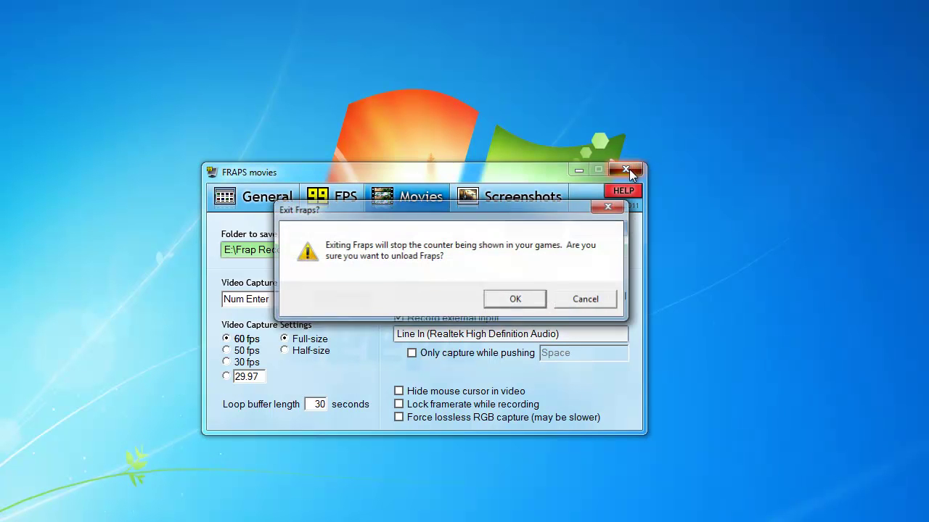
{"action": "left_click", "coordinate": [534, 301]}
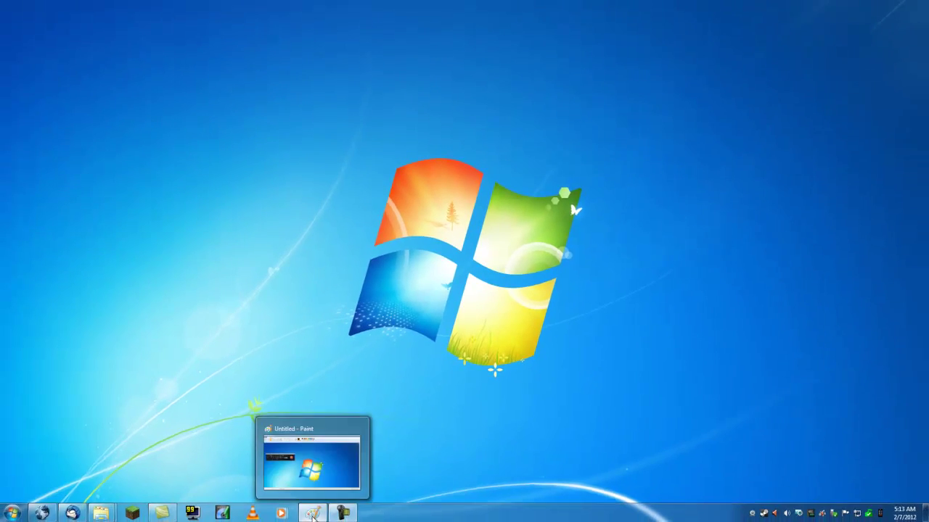
Switch to Paint, examine the full width of the dual-monitor desktop screenshot, and close it without saving.
{"action": "left_click", "coordinate": [311, 454]}
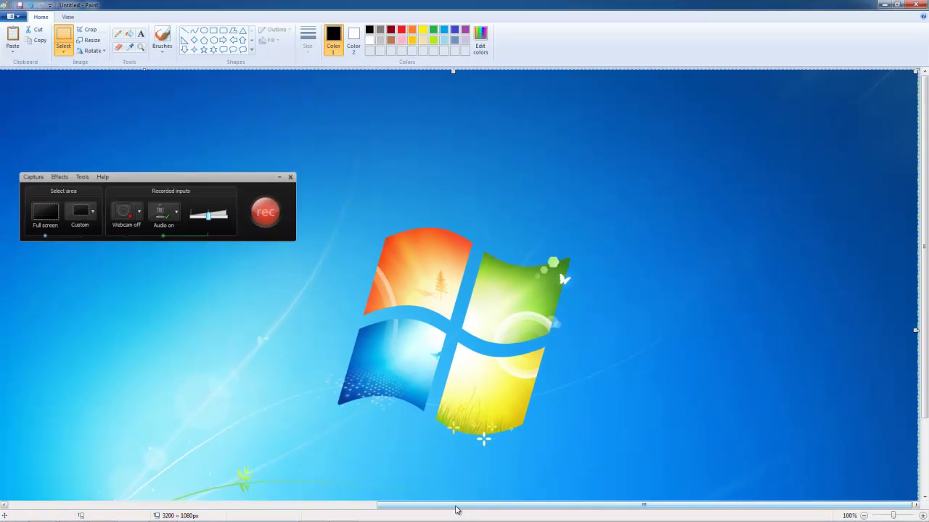
{"action": "left_click_drag", "start_coordinate": [457, 510], "coordinate": [70, 507]}
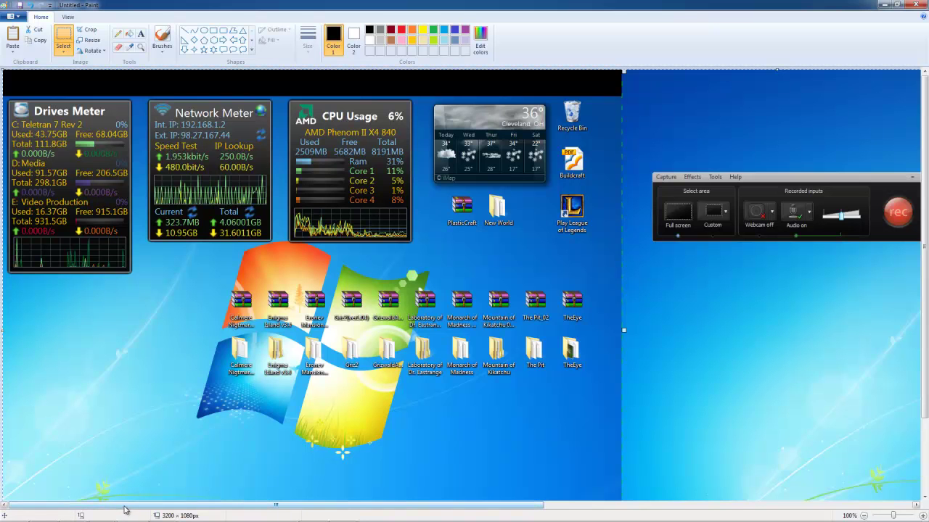
{"action": "left_click_drag", "start_coordinate": [126, 507], "coordinate": [479, 508]}
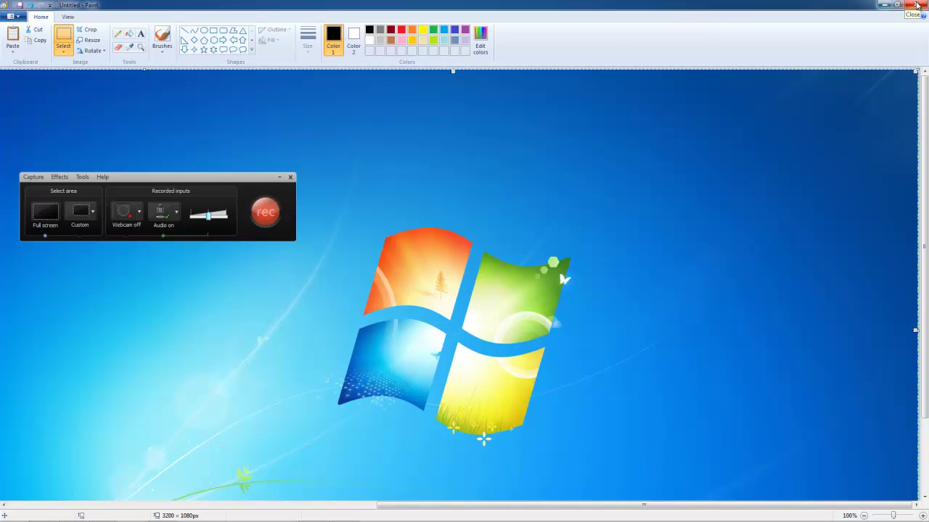
{"action": "left_click", "coordinate": [915, 4]}
{"action": "left_click", "coordinate": [483, 267]}
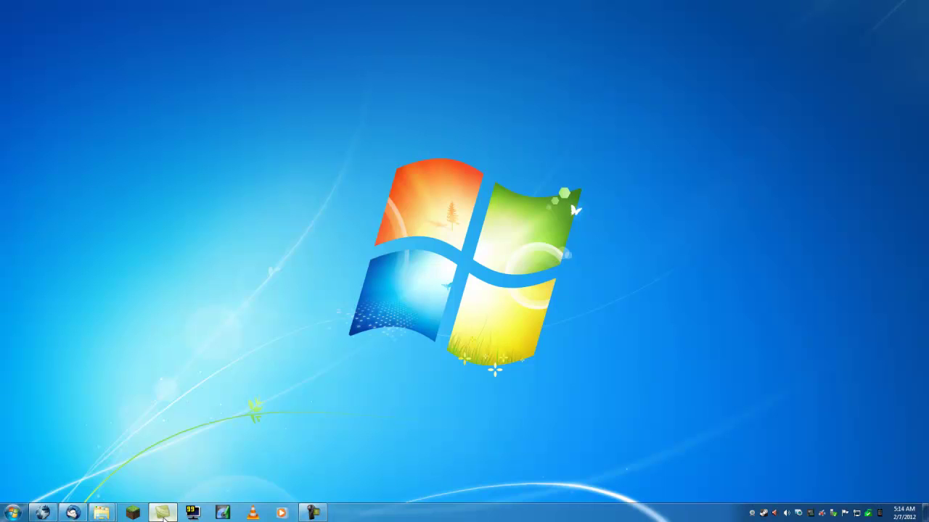
Switch to Camtasia Studio and import the clip Video 9 from the Webcam folder.
{"action": "left_click", "coordinate": [163, 515]}
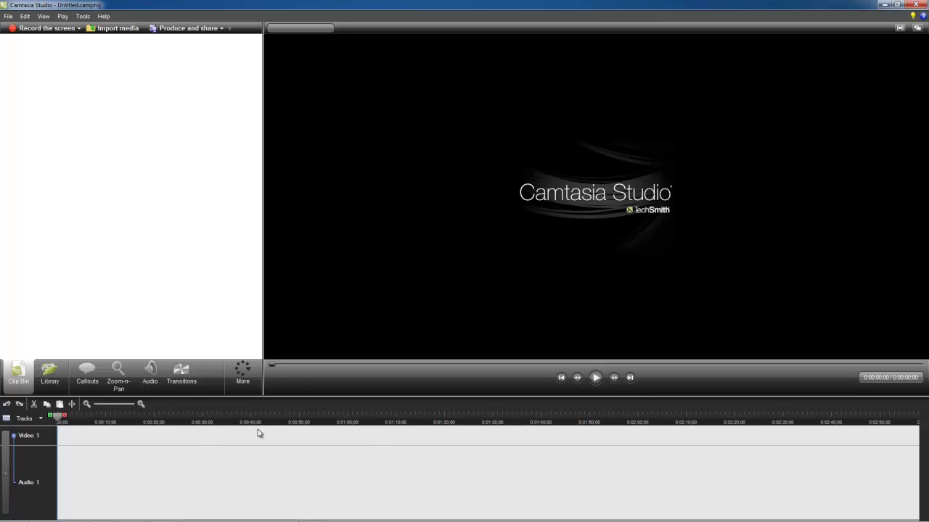
{"action": "left_click", "coordinate": [120, 28]}
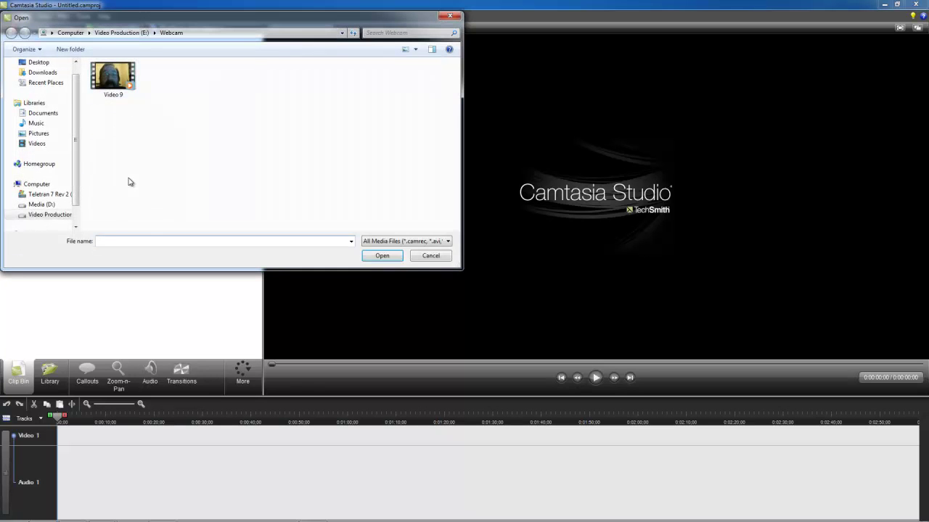
{"action": "left_click", "coordinate": [114, 80]}
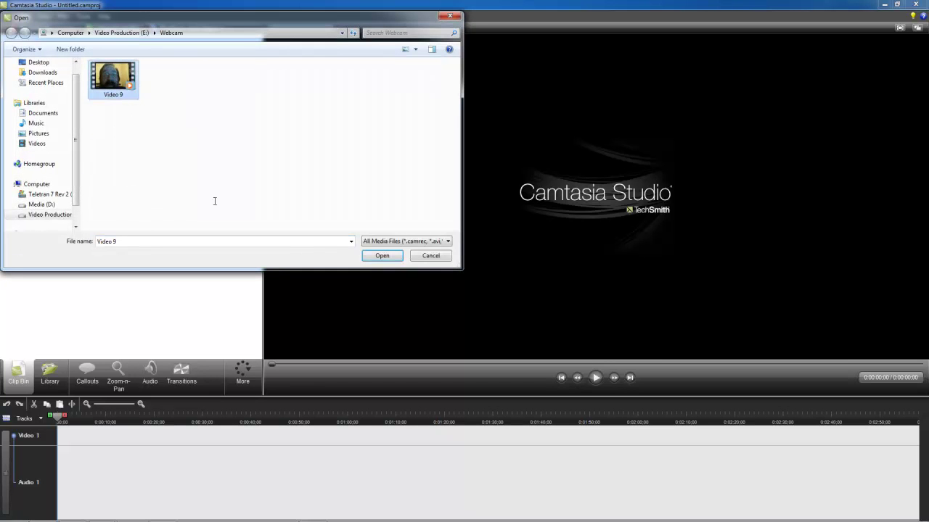
{"action": "left_click", "coordinate": [387, 259]}
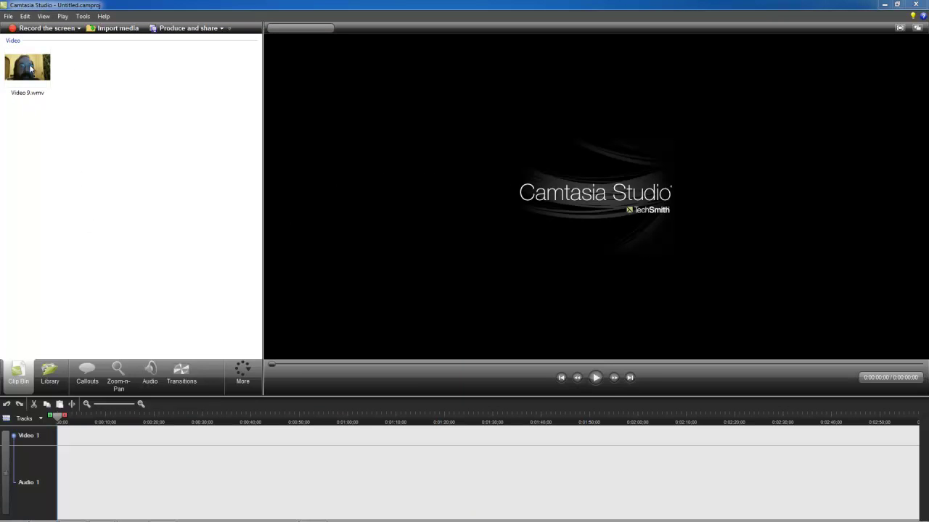
Add Video 9.wmv to the start of the Video 1 track and set the editing dimensions to 1280 x 720 (Recording Dimensions).
{"action": "left_click", "coordinate": [29, 69]}
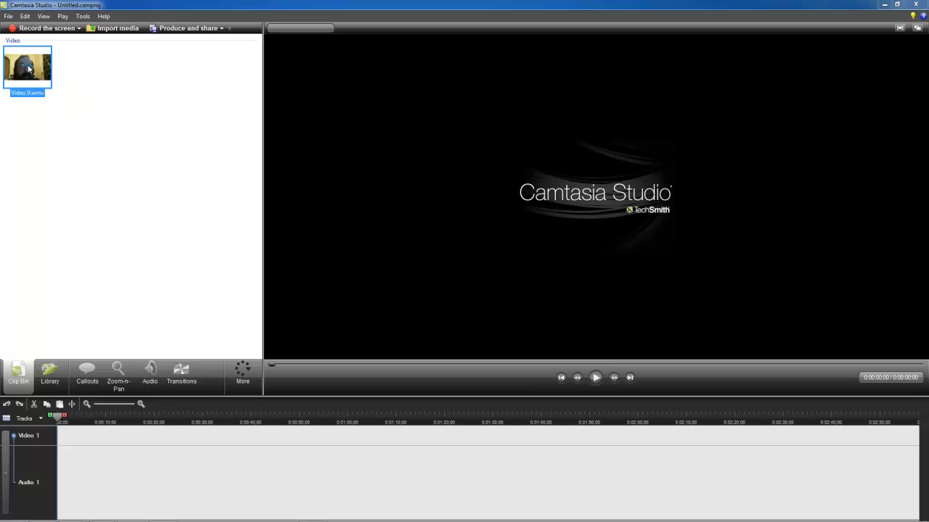
{"action": "left_click_drag", "start_coordinate": [25, 67], "coordinate": [84, 438]}
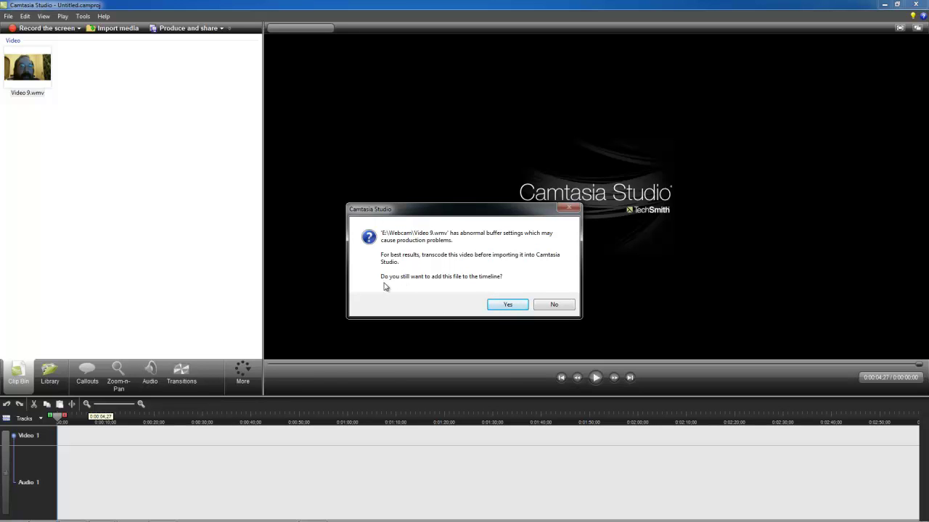
{"action": "left_click", "coordinate": [509, 305]}
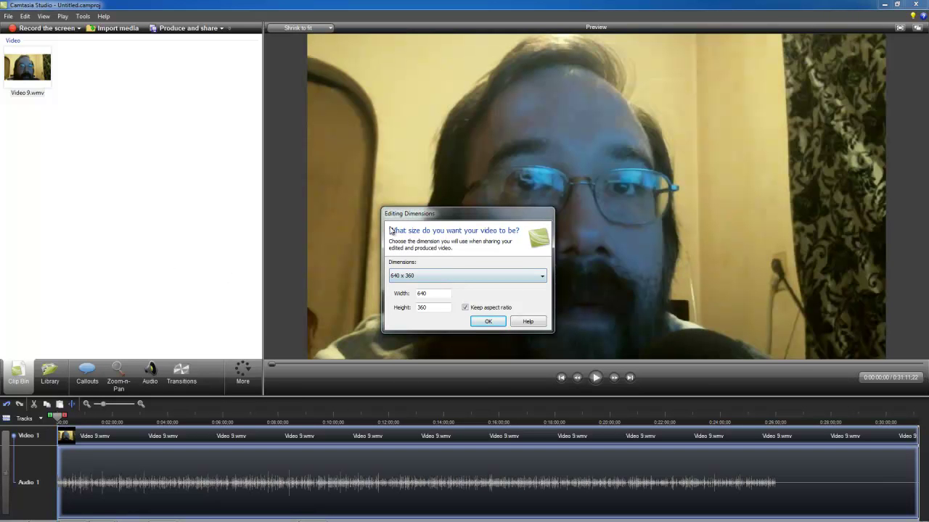
{"action": "left_click", "coordinate": [544, 277]}
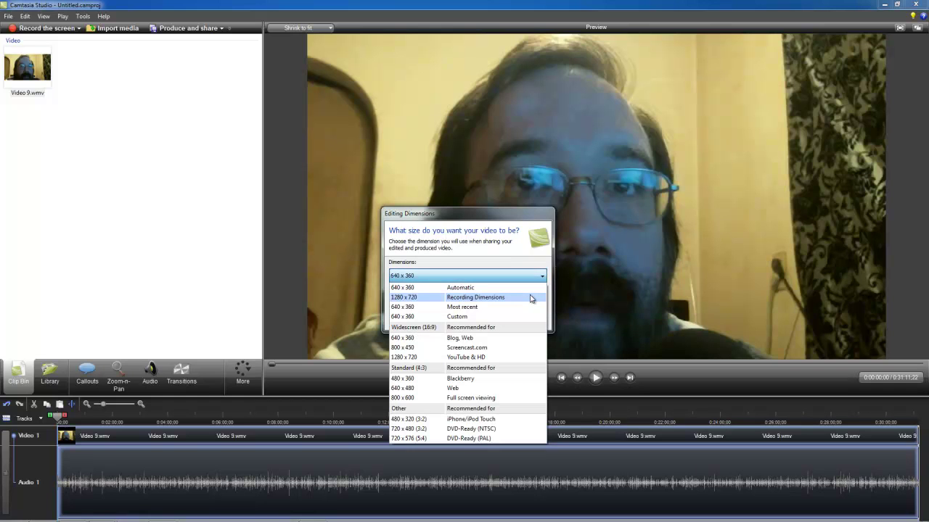
{"action": "left_click", "coordinate": [531, 298]}
{"action": "left_click", "coordinate": [493, 322]}
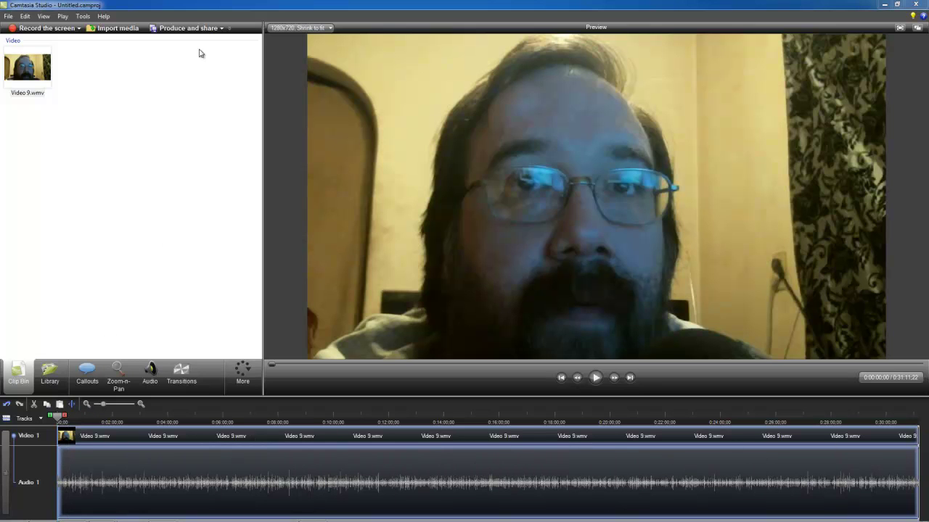
Start producing the video in the Production Wizard with the Youtube HD preset.
{"action": "left_click", "coordinate": [220, 29]}
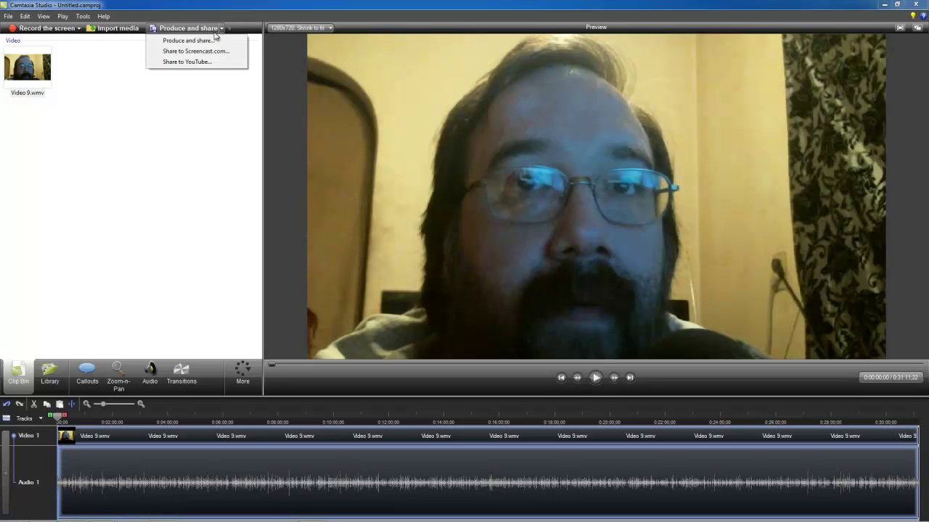
{"action": "left_click", "coordinate": [202, 41]}
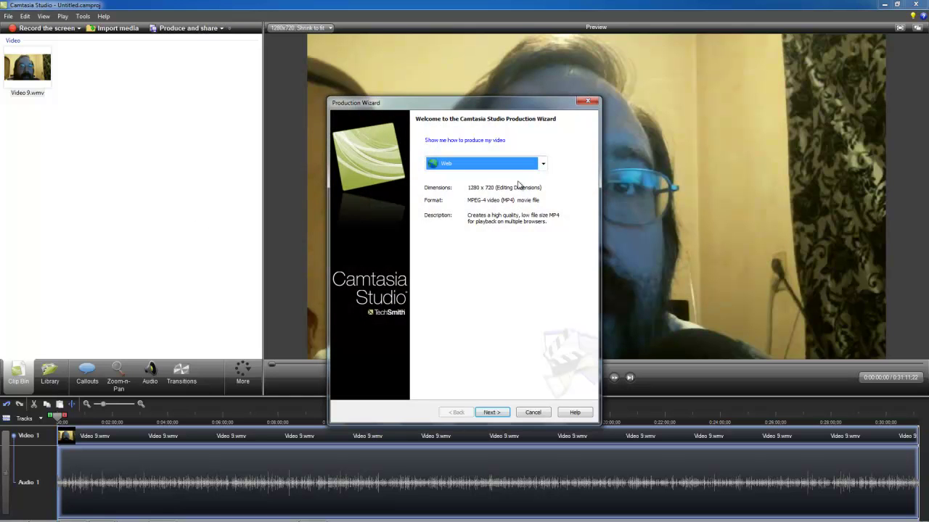
{"action": "left_click", "coordinate": [542, 163]}
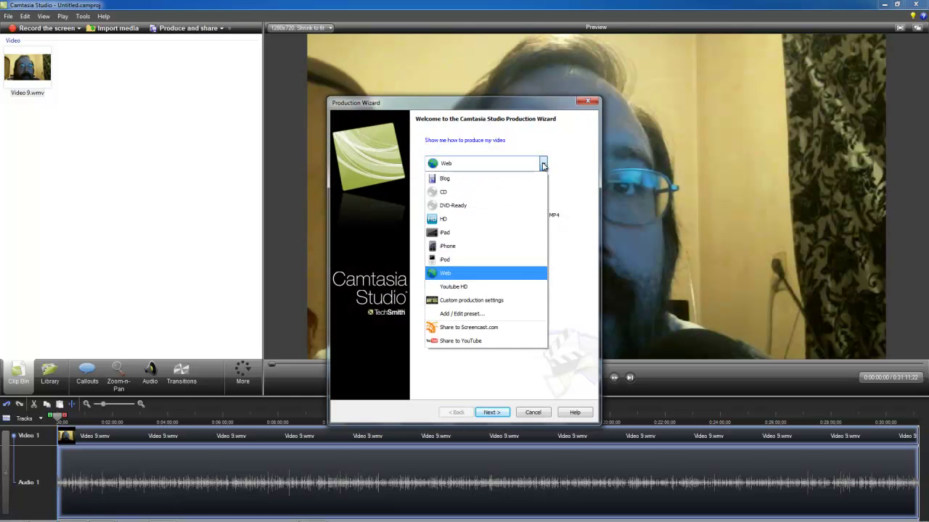
{"action": "left_click", "coordinate": [500, 287]}
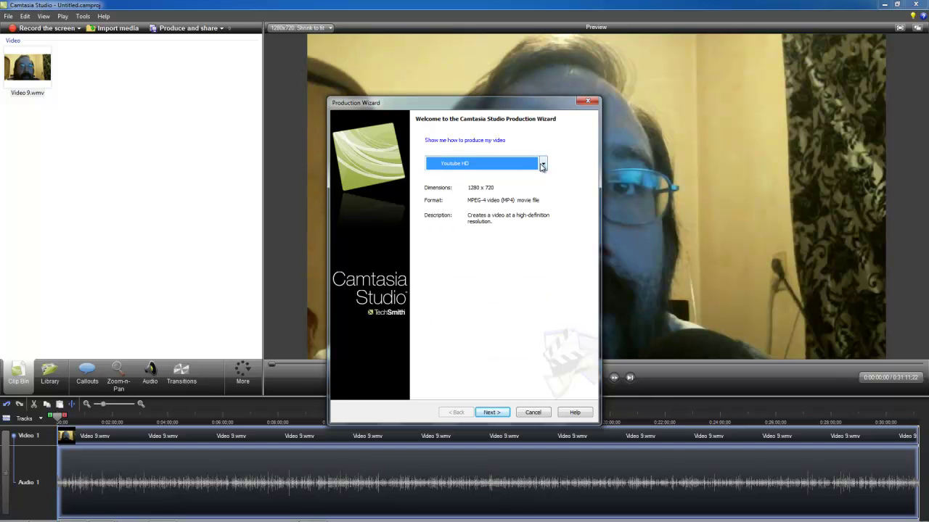
Open the Youtube HD production preset for editing, keep the MP4/FLV/SWF file format, and continue to its Flash controller settings.
{"action": "left_click", "coordinate": [542, 164]}
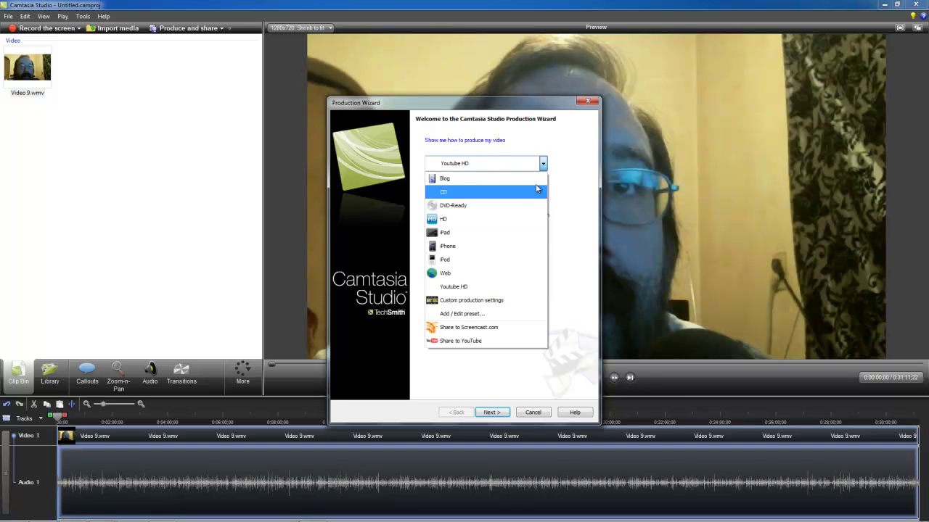
{"action": "left_click", "coordinate": [514, 315]}
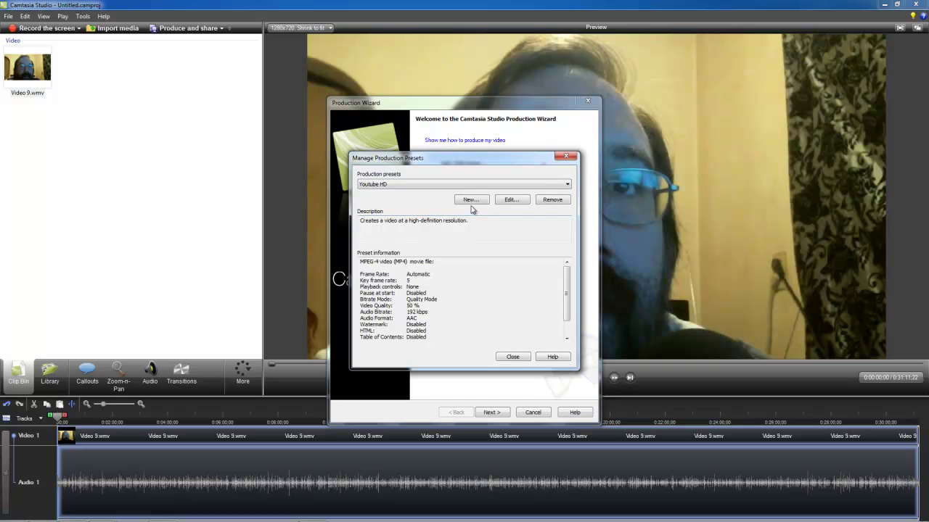
{"action": "left_click", "coordinate": [511, 200]}
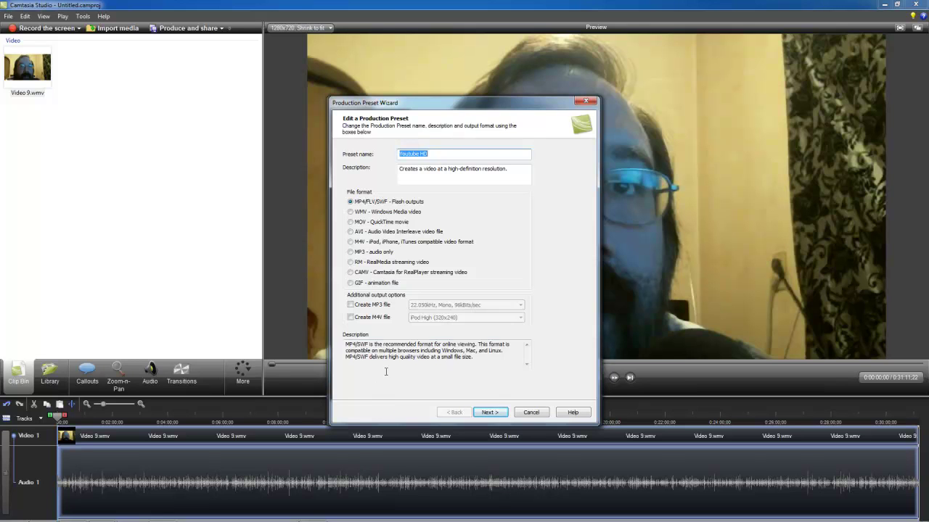
{"action": "left_click_drag", "start_coordinate": [418, 345], "coordinate": [476, 344]}
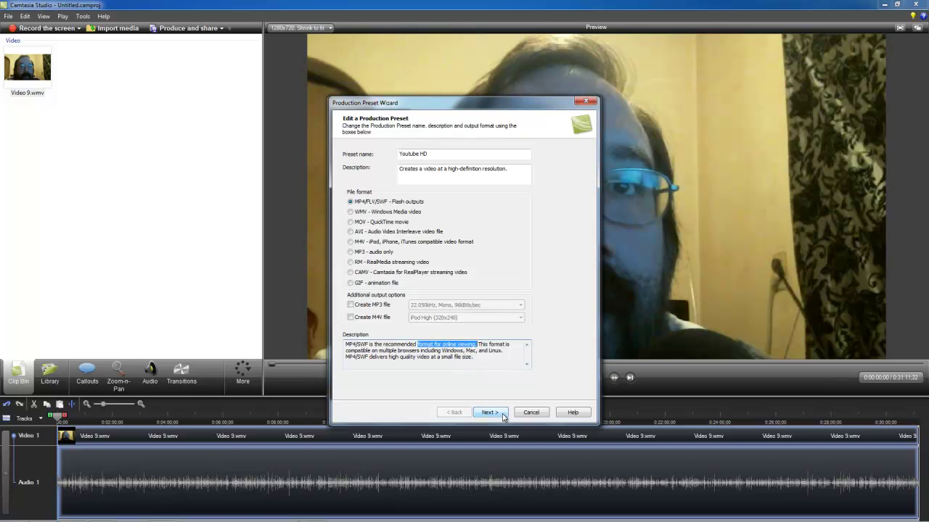
{"action": "left_click", "coordinate": [503, 413]}
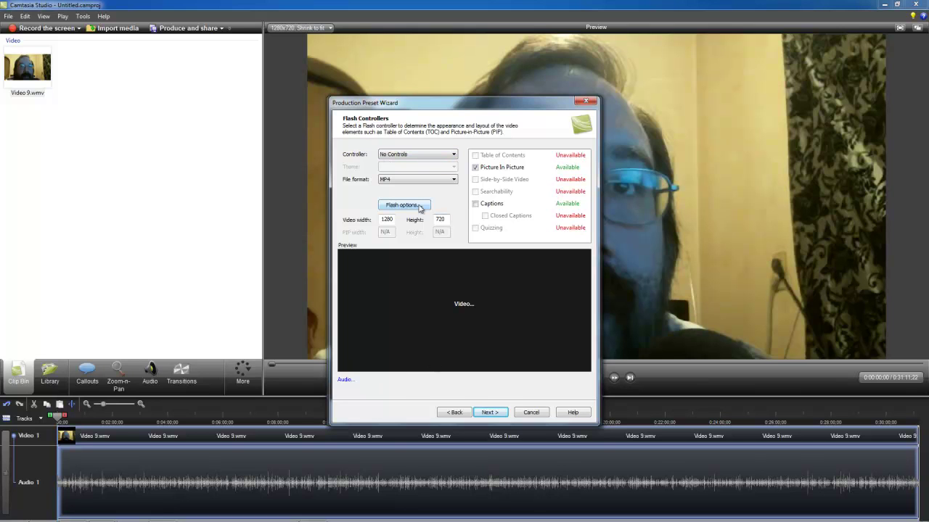
Examine the preset's file format, video frame rate and audio bitrate choices, and leave the Flash options without applying changes.
{"action": "left_click", "coordinate": [451, 186]}
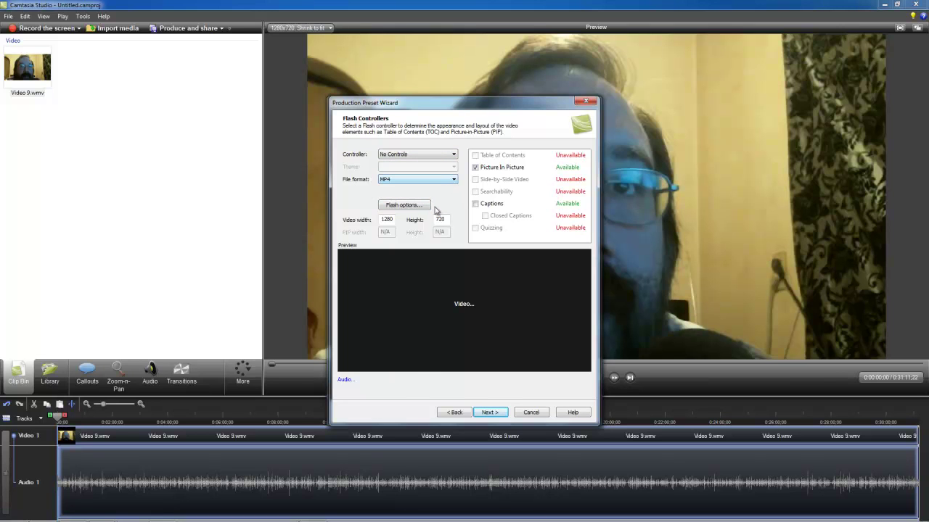
{"action": "left_click", "coordinate": [408, 208]}
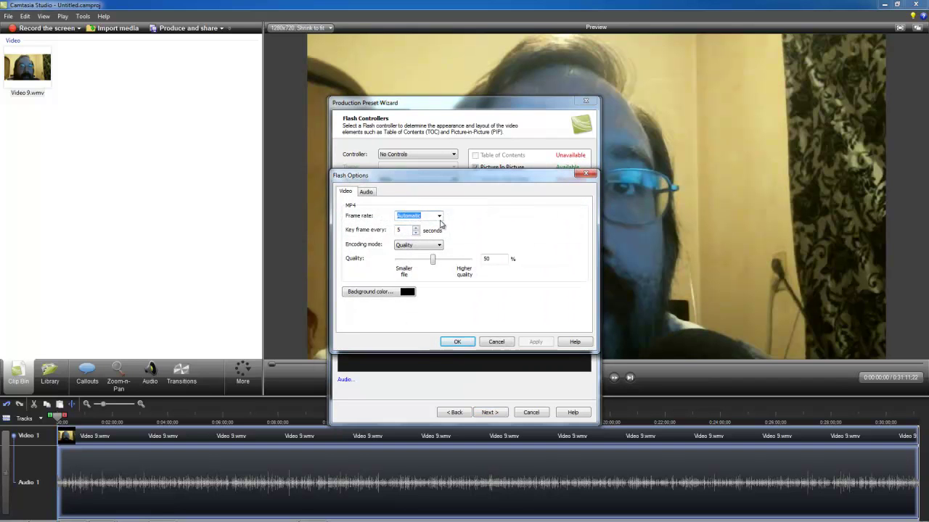
{"action": "left_click", "coordinate": [439, 216]}
{"action": "left_click", "coordinate": [439, 215]}
{"action": "left_click", "coordinate": [366, 193]}
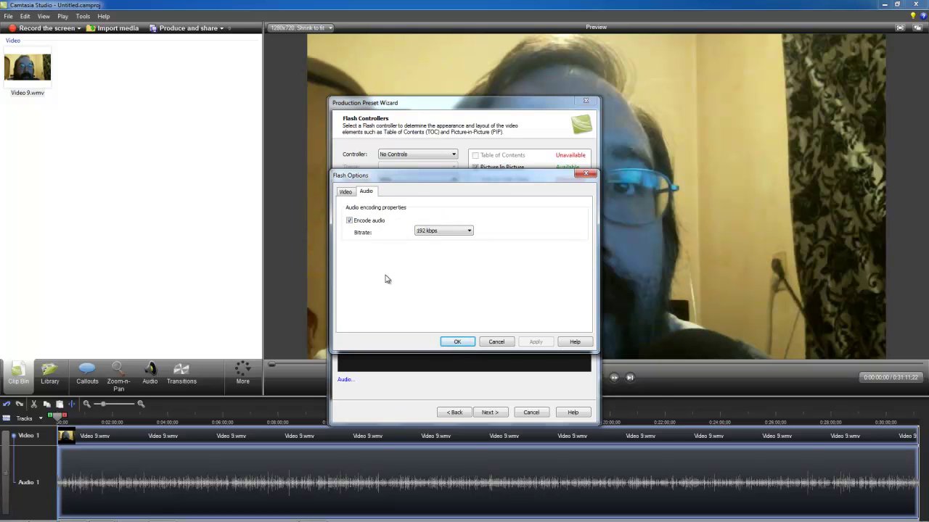
{"action": "left_click", "coordinate": [470, 231]}
{"action": "left_click", "coordinate": [471, 232]}
{"action": "left_click", "coordinate": [491, 343]}
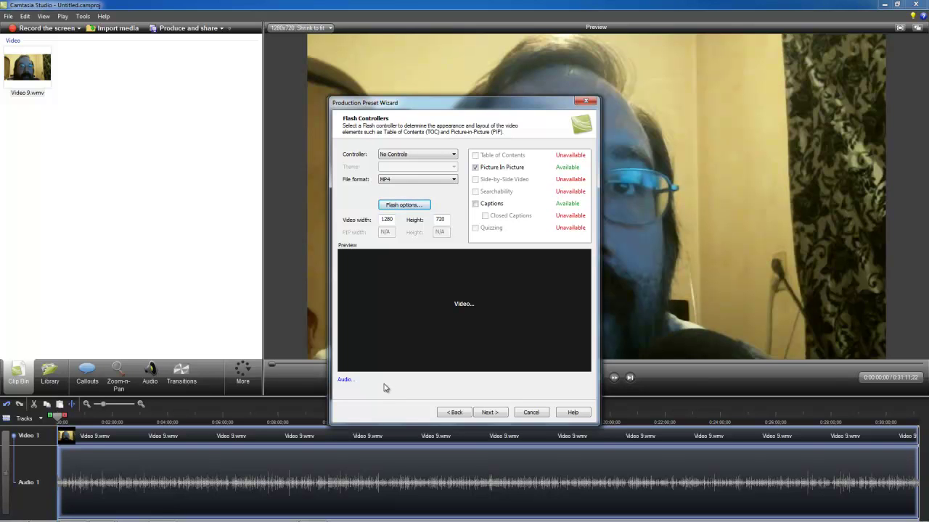
Check the preset's audio encoding, keep it as is, and finish editing the Youtube HD preset without author information or a watermark.
{"action": "left_click", "coordinate": [345, 380]}
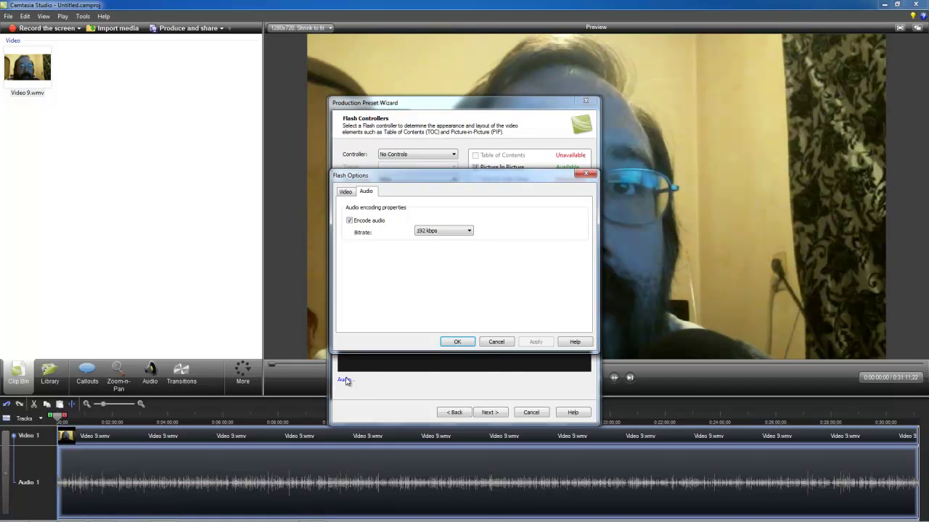
{"action": "left_click", "coordinate": [497, 341]}
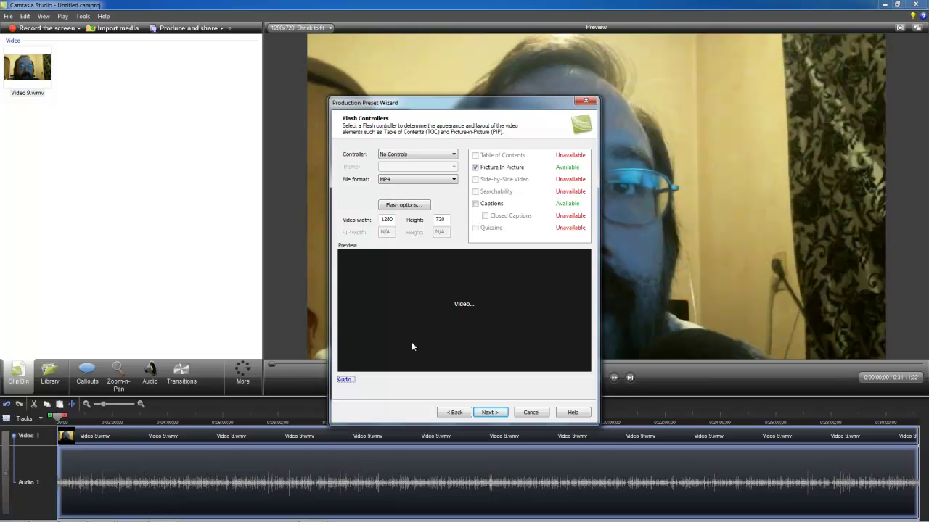
{"action": "left_click", "coordinate": [490, 412]}
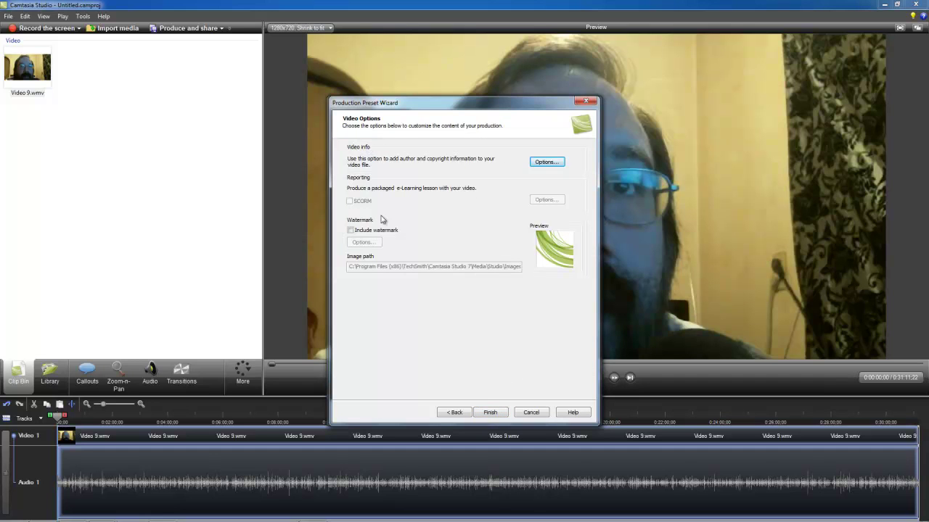
{"action": "left_click", "coordinate": [497, 412]}
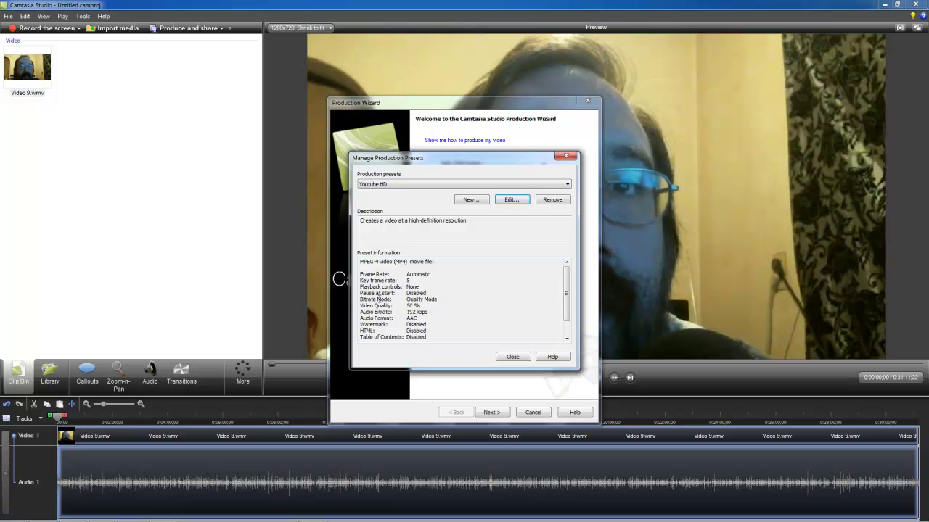
Examine the Youtube HD preset's summary of playback, video quality and audio settings, and close the preset manager.
{"action": "left_click_drag", "start_coordinate": [407, 293], "coordinate": [424, 293]}
{"action": "left_click", "coordinate": [454, 298]}
{"action": "left_click_drag", "start_coordinate": [405, 307], "coordinate": [432, 306]}
{"action": "left_click_drag", "start_coordinate": [410, 318], "coordinate": [436, 315]}
{"action": "left_click", "coordinate": [437, 325]}
{"action": "scroll", "coordinate": [567, 305], "scroll_direction": "down", "scroll_amount": 1}
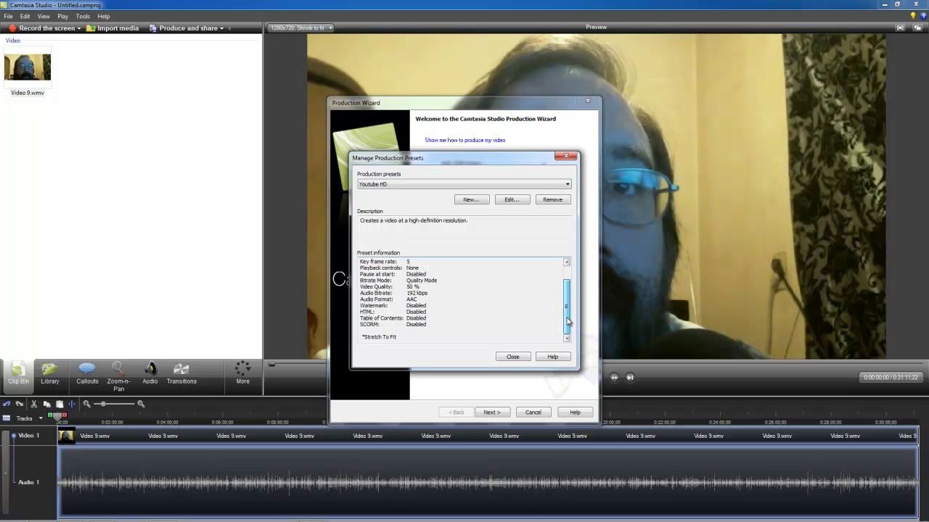
{"action": "scroll", "coordinate": [567, 321], "scroll_direction": "up", "scroll_amount": 1}
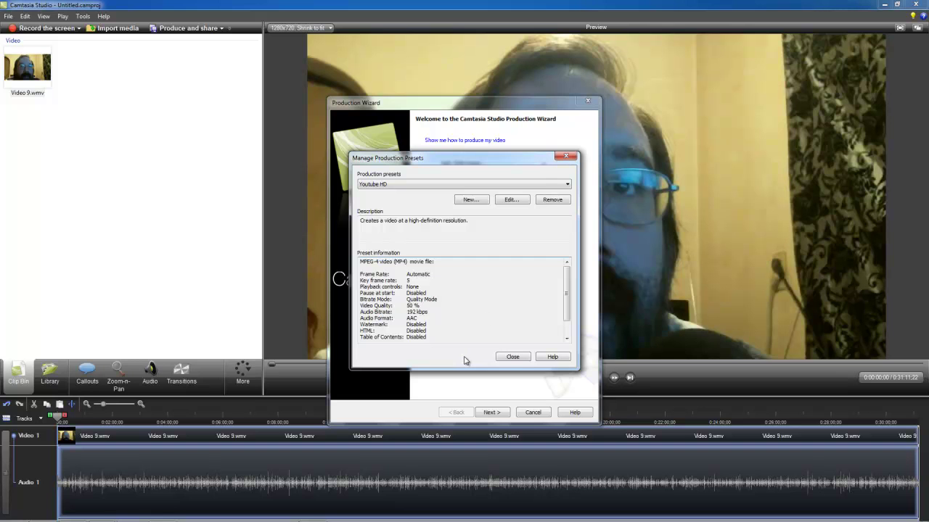
{"action": "left_click", "coordinate": [520, 359]}
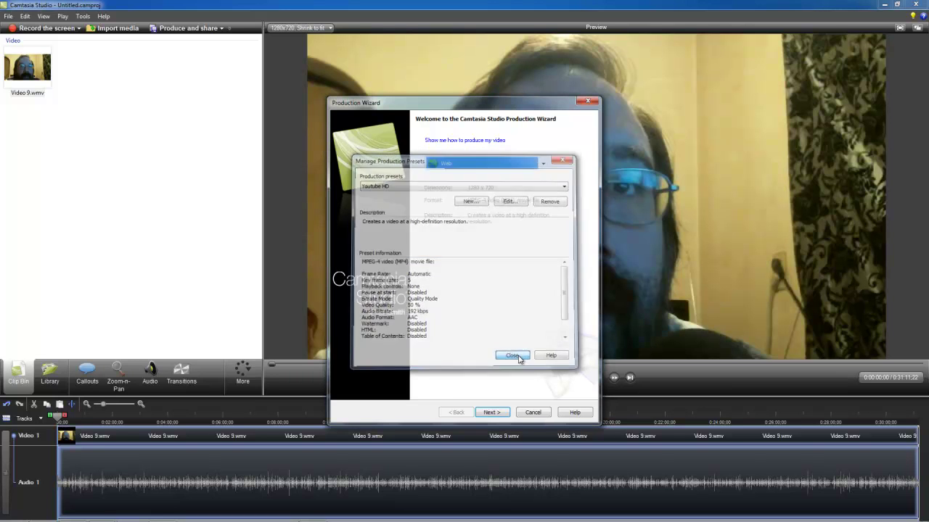
Choose the Youtube HD preset for the production and continue to the file name and folder settings.
{"action": "left_click", "coordinate": [542, 165]}
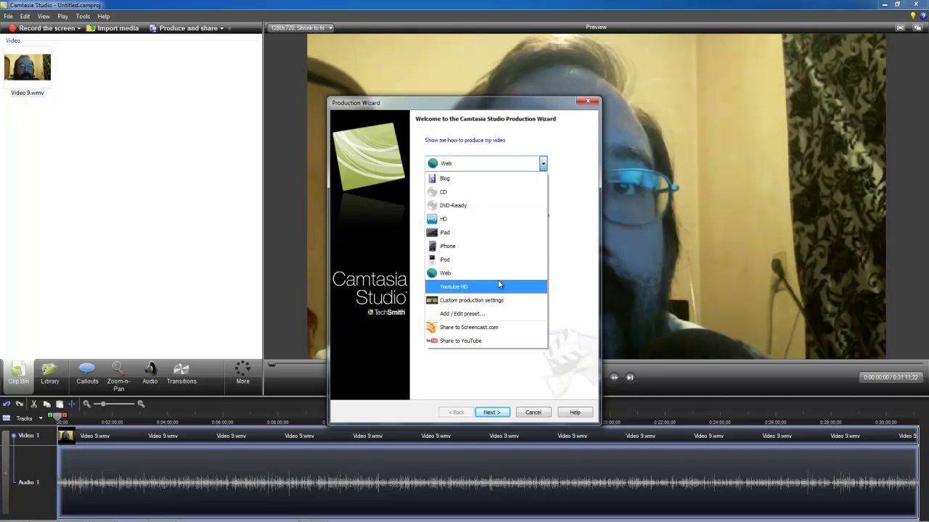
{"action": "left_click", "coordinate": [500, 288]}
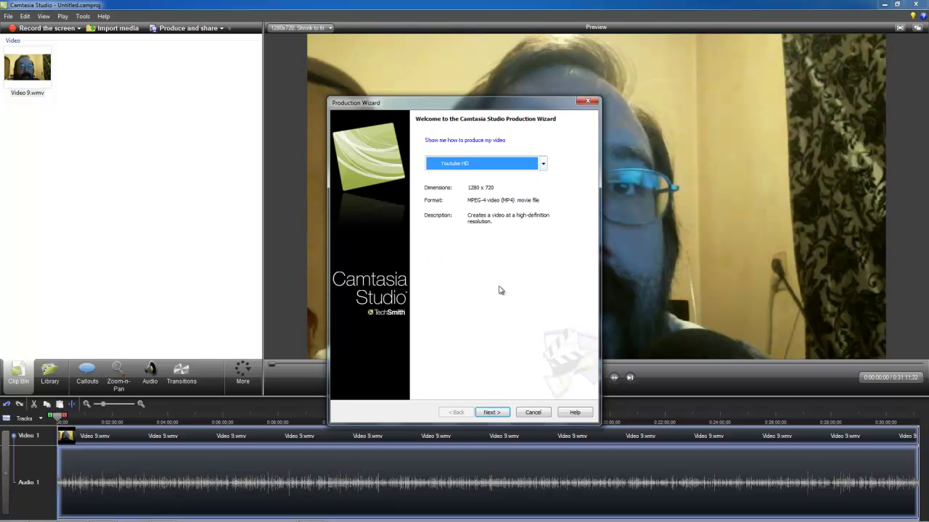
{"action": "left_click", "coordinate": [492, 412]}
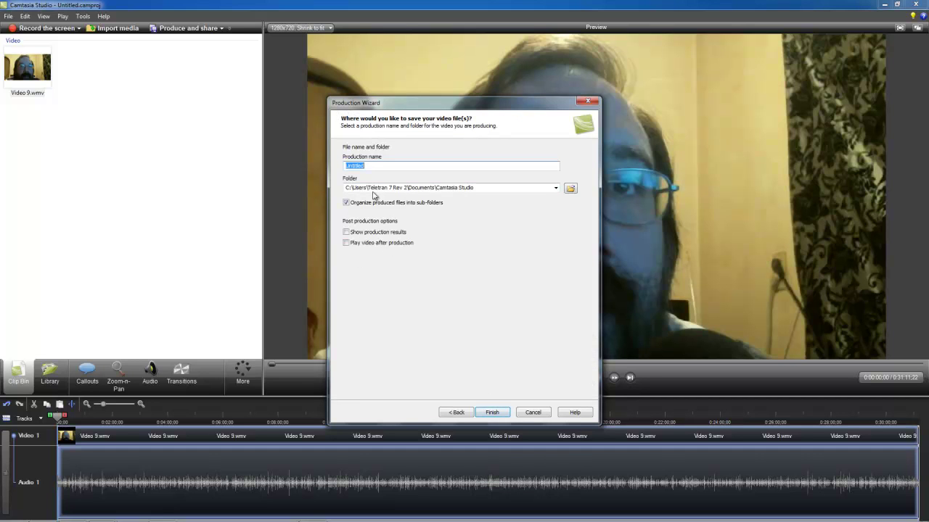
Stop organizing produced files into sub-folders and set the output location to E:\Youtube Produce as an MP4 file.
{"action": "left_click", "coordinate": [556, 188]}
{"action": "left_click", "coordinate": [556, 188]}
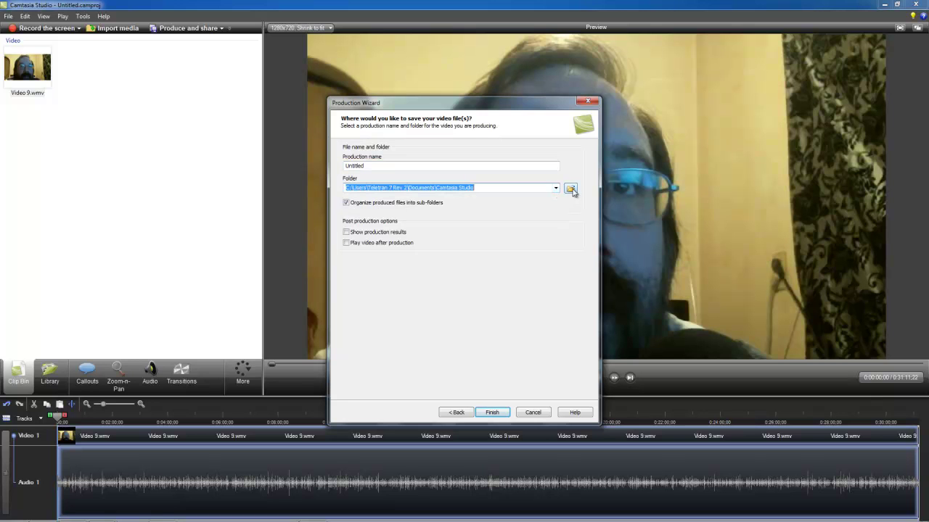
{"action": "left_click", "coordinate": [425, 204]}
{"action": "left_click", "coordinate": [570, 188]}
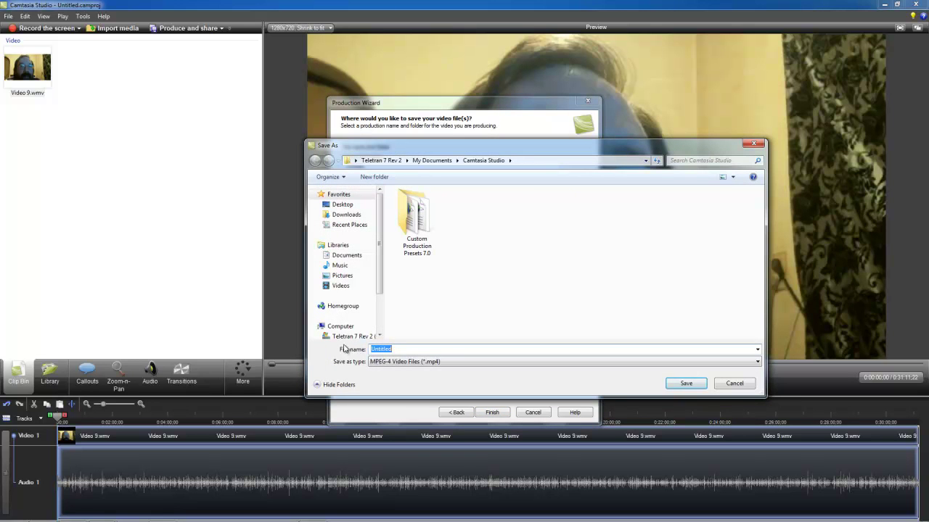
{"action": "scroll", "coordinate": [381, 276], "scroll_direction": "down", "scroll_amount": 2}
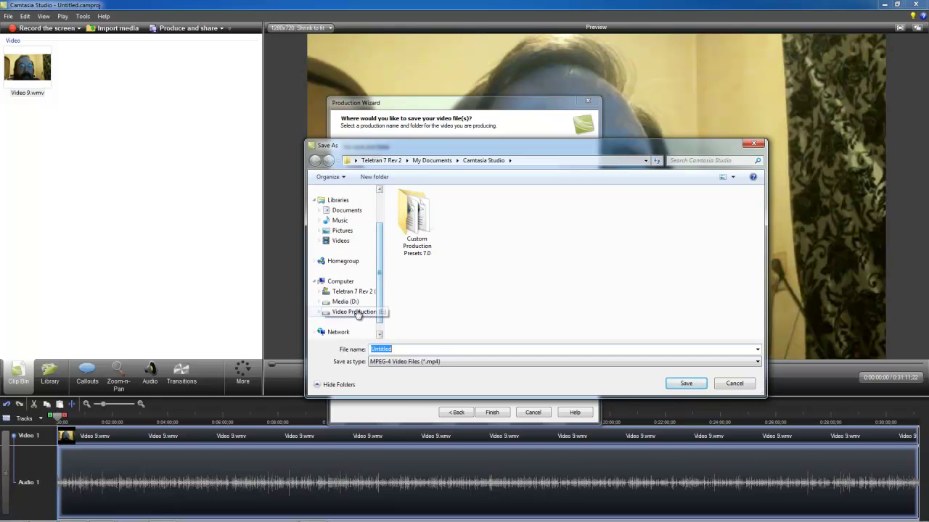
{"action": "left_click", "coordinate": [351, 312]}
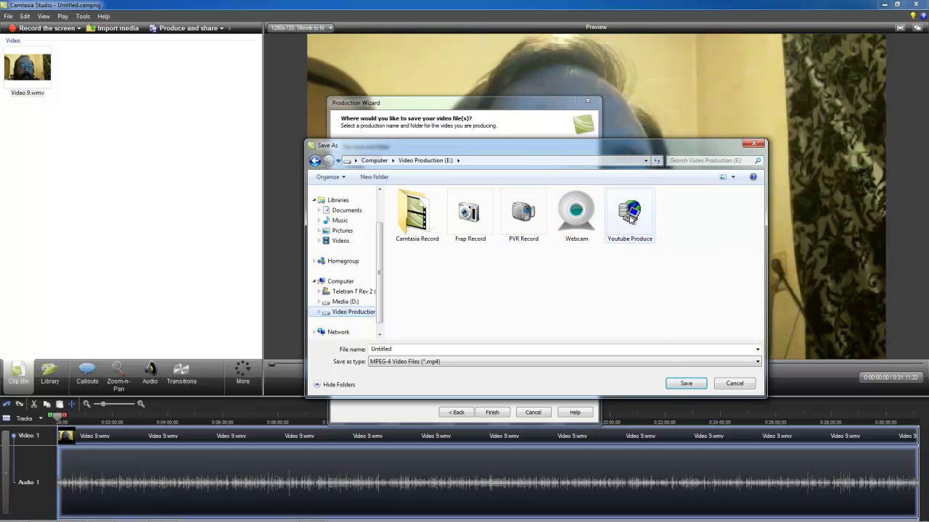
{"action": "left_click", "coordinate": [631, 215]}
{"action": "left_click", "coordinate": [675, 382]}
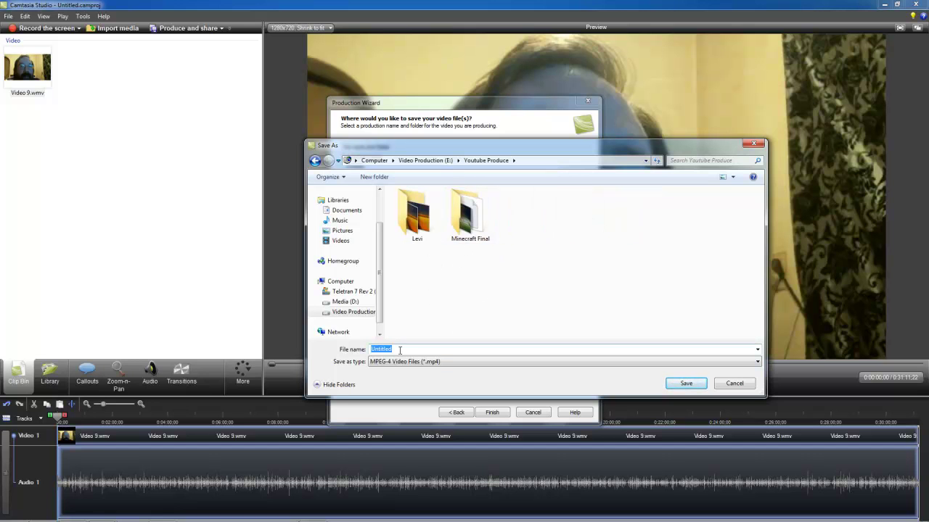
{"action": "key", "text": "Return"}
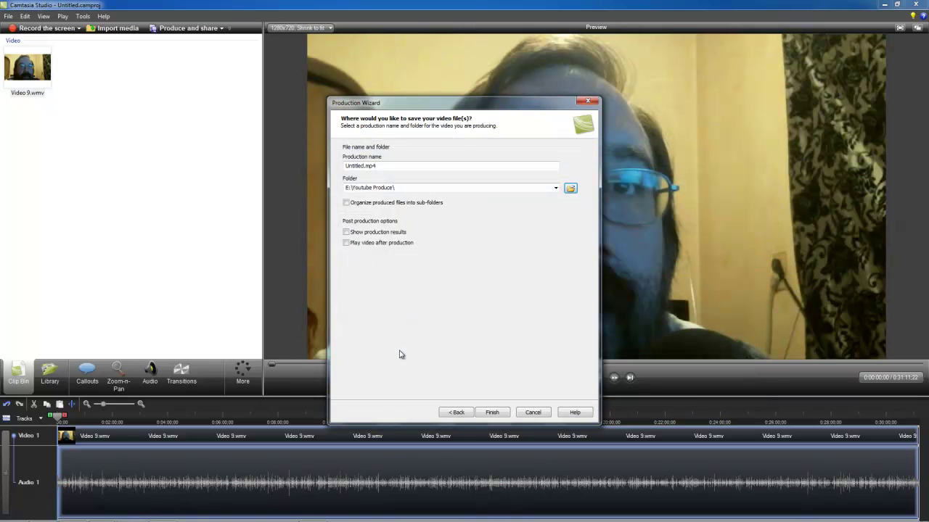
Name the production "Tuesday Update 2-7-2012" and start rendering the project.
{"action": "mouse_move", "coordinate": [396, 521]}
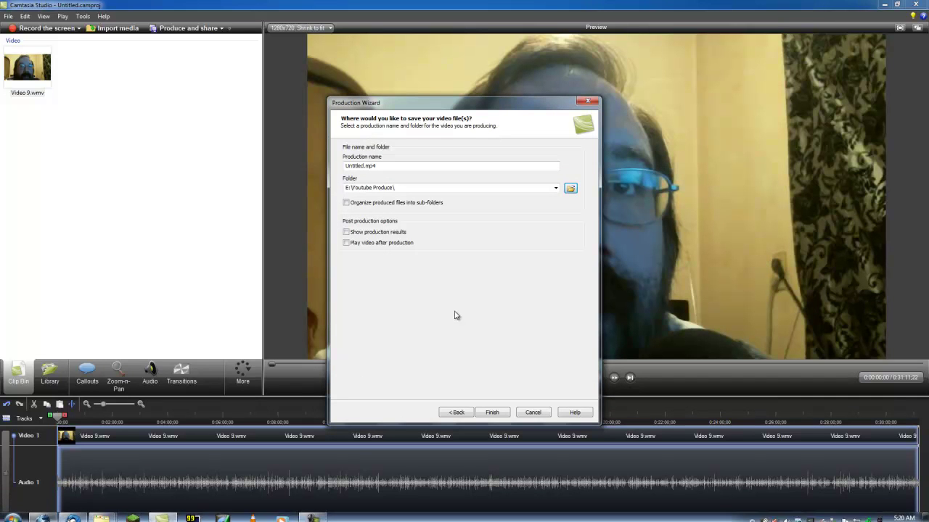
{"action": "left_click_drag", "start_coordinate": [397, 167], "coordinate": [316, 158]}
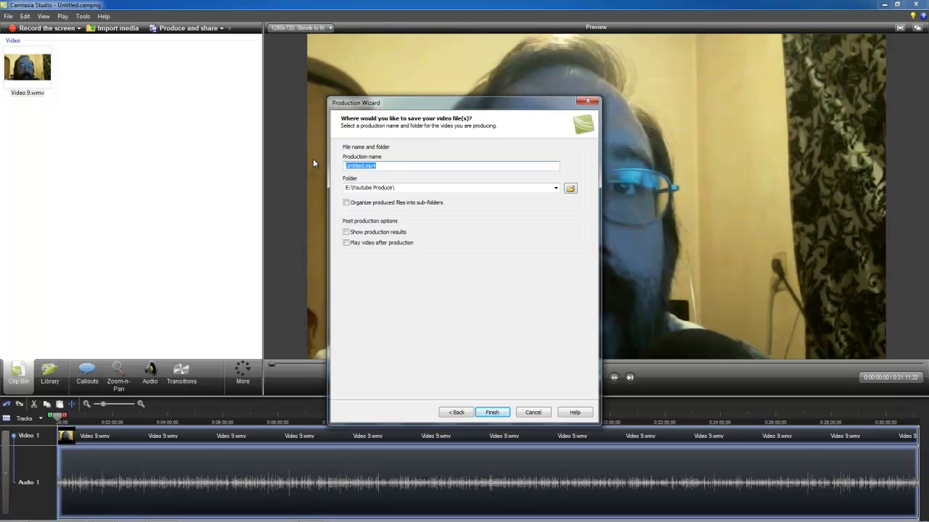
{"action": "type", "text": "Y"}
{"action": "key", "text": "BackSpace"}
{"action": "type", "text": "Tuesday Update 2-7-2012"}
{"action": "left_click", "coordinate": [491, 412]}
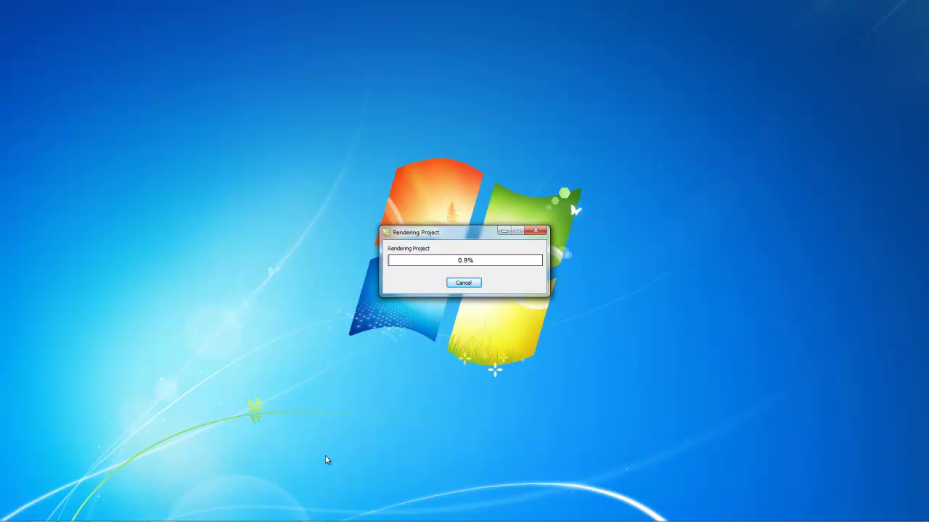
Cancel the rendering and leave the Production Wizard.
{"action": "left_click", "coordinate": [466, 284]}
{"action": "left_click", "coordinate": [467, 288]}
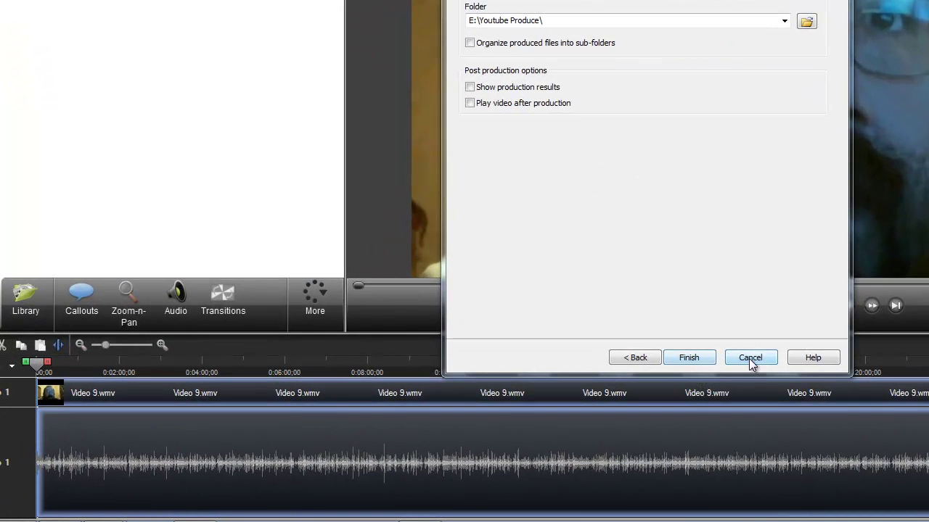
{"action": "left_click", "coordinate": [750, 357]}
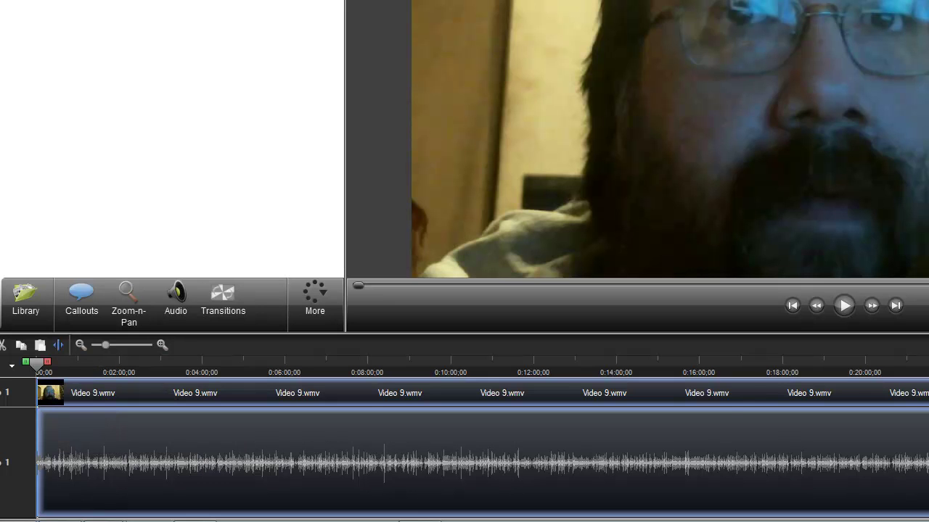
Split Video 9.wmv on the timeline at about 0:15:58;29, delete the second part, and select the remaining first part.
{"action": "left_click_drag", "start_coordinate": [47, 367], "coordinate": [705, 370]}
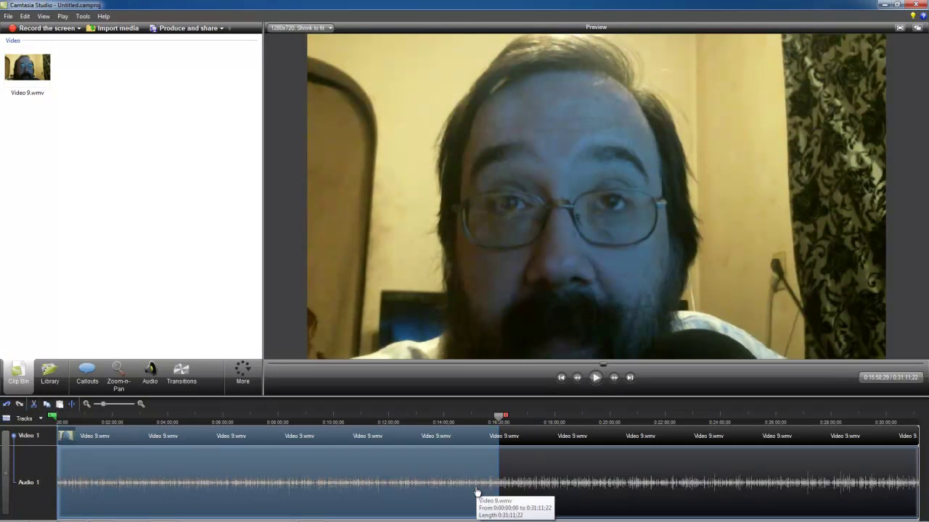
{"action": "key", "text": "s"}
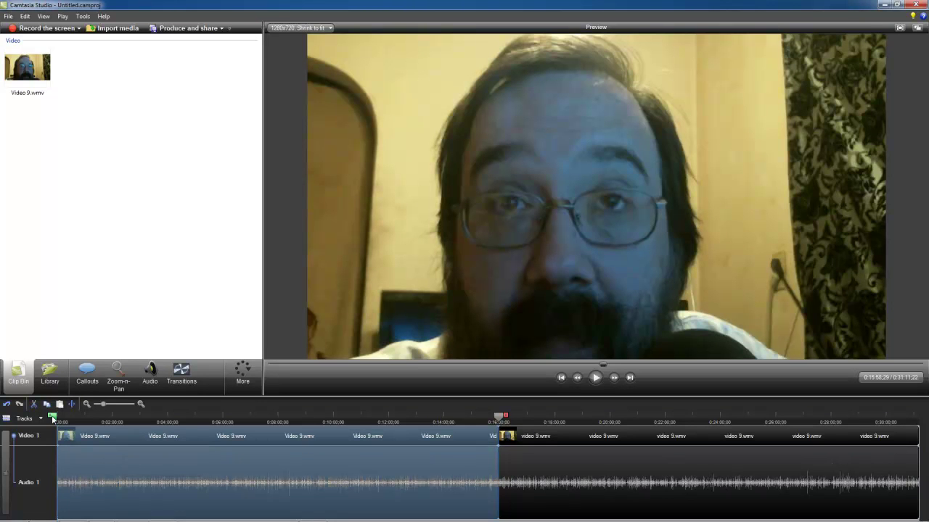
{"action": "left_click_drag", "start_coordinate": [51, 419], "coordinate": [916, 417]}
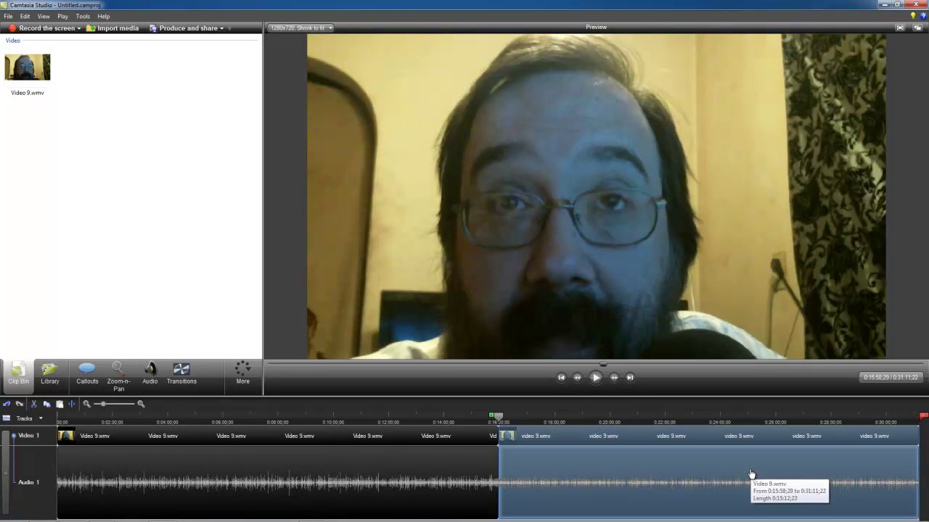
{"action": "key", "text": "Delete"}
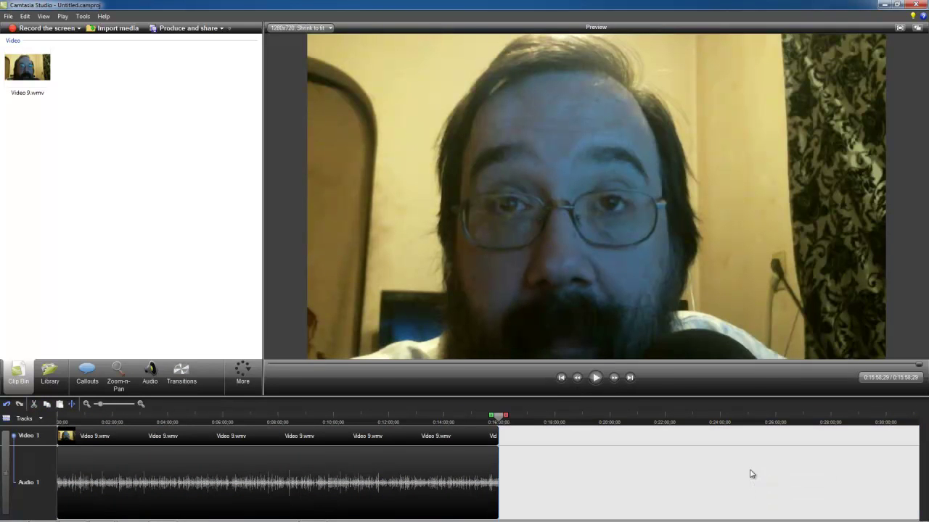
{"action": "left_click_drag", "start_coordinate": [493, 417], "coordinate": [58, 419]}
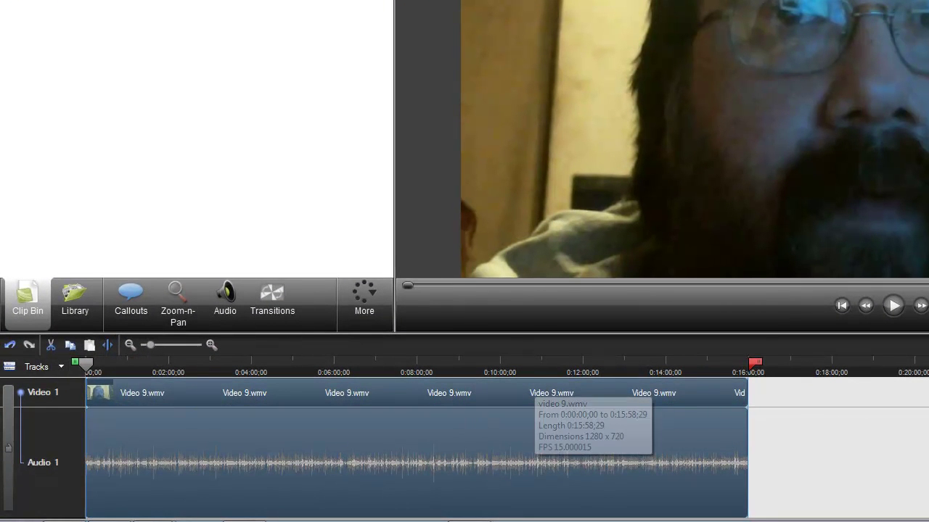
View the options for saving the project as a Camtasia Studio Project file, and leave without saving.
{"action": "key", "text": "alt+f"}
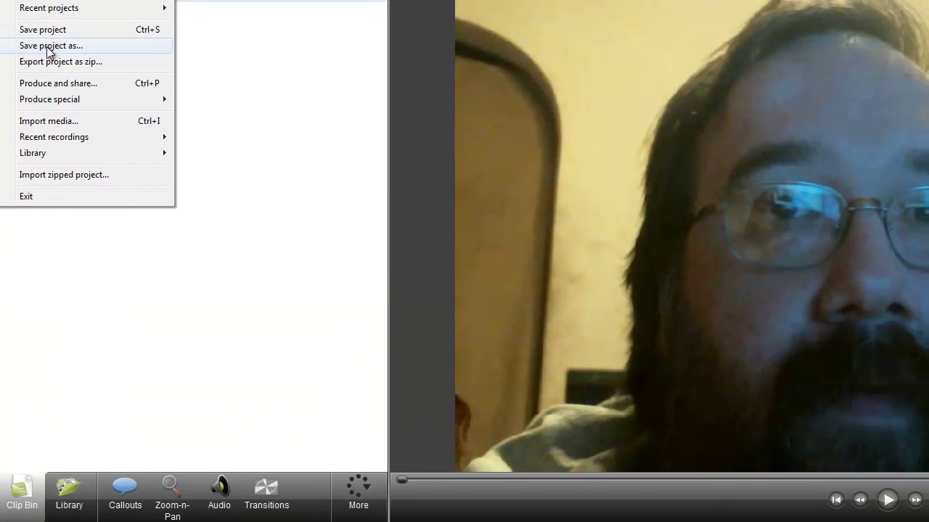
{"action": "left_click", "coordinate": [49, 51]}
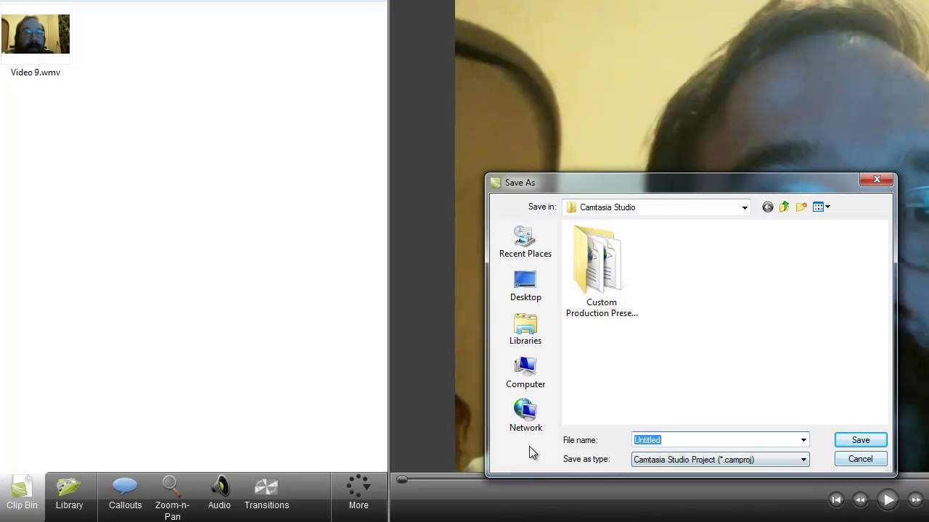
{"action": "left_click", "coordinate": [859, 460]}
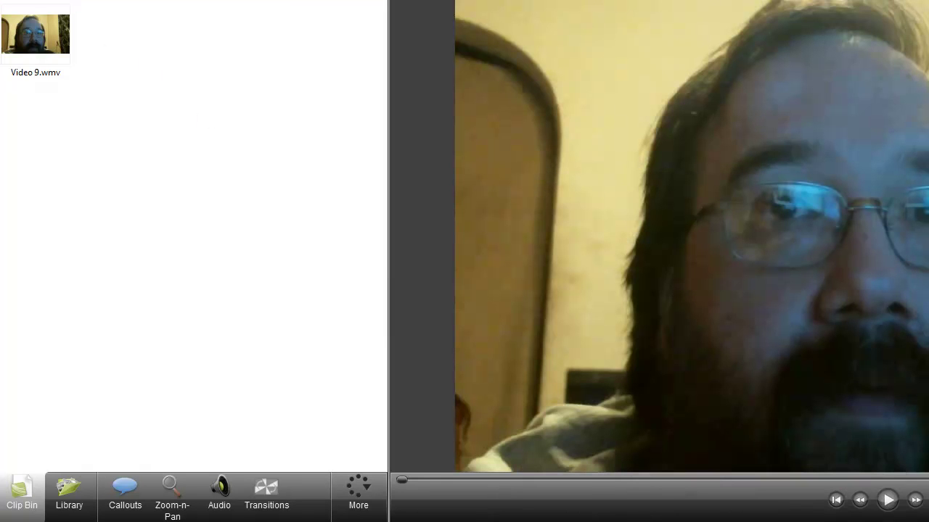
Examine how Batch Production selects files and projects to produce, and leave it without adding any.
{"action": "left_click", "coordinate": [29, 0]}
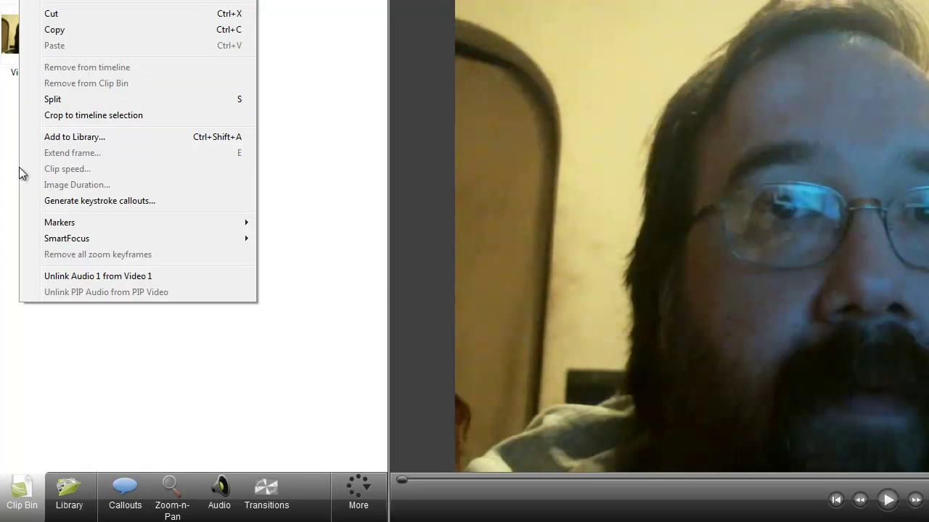
{"action": "mouse_move", "coordinate": [91, 0]}
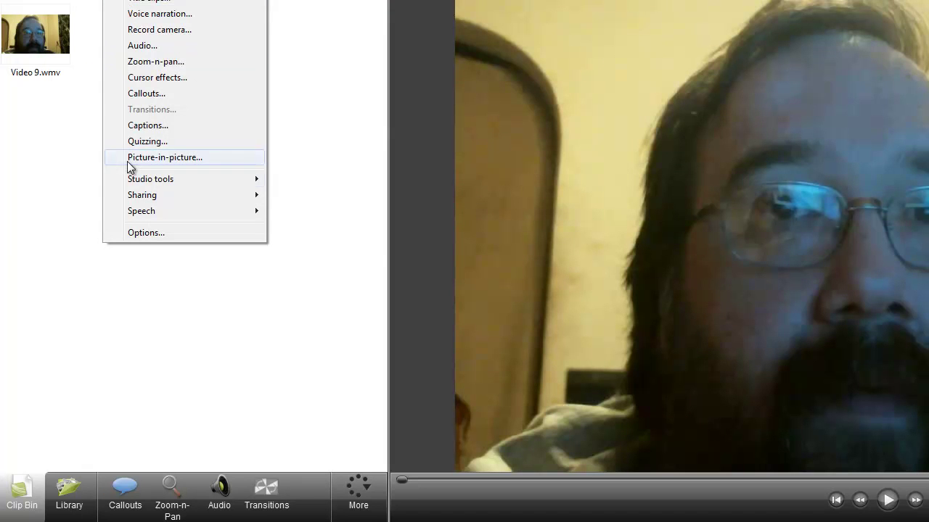
{"action": "mouse_move", "coordinate": [134, 193]}
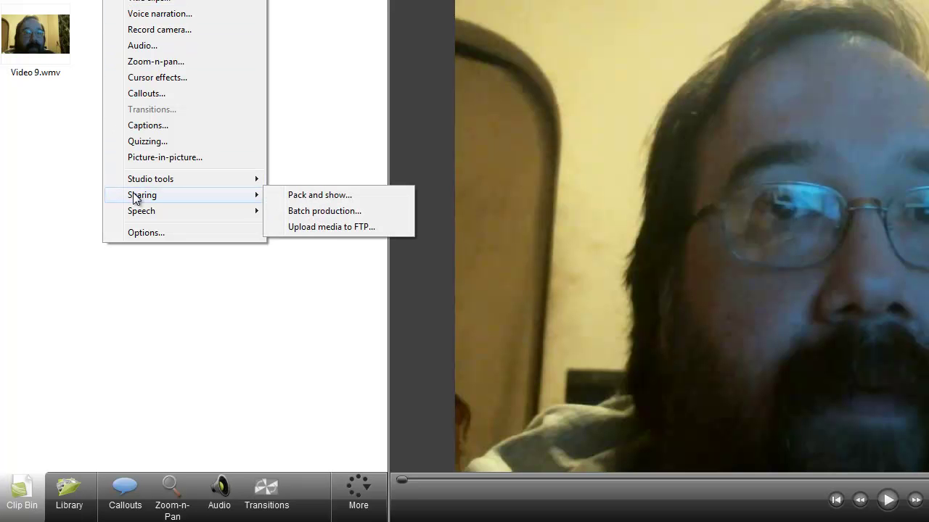
{"action": "left_click", "coordinate": [324, 213]}
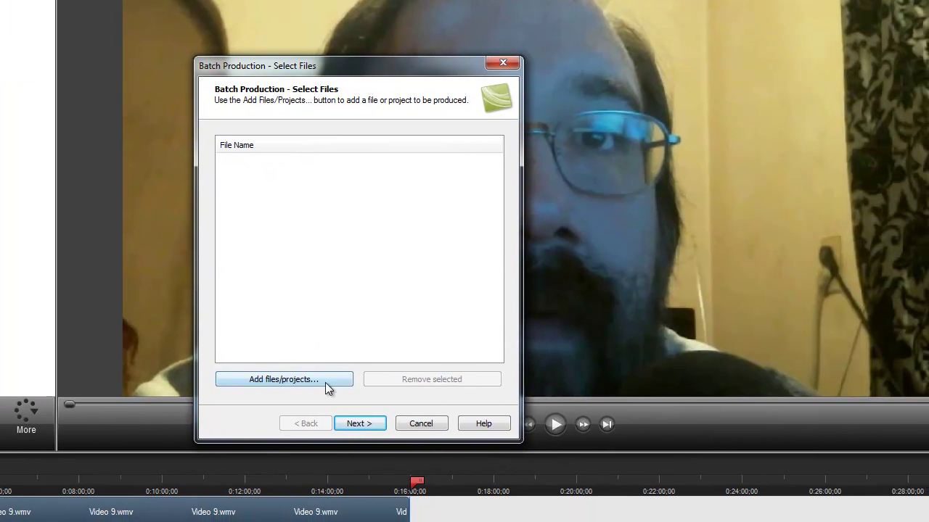
{"action": "left_click", "coordinate": [324, 382]}
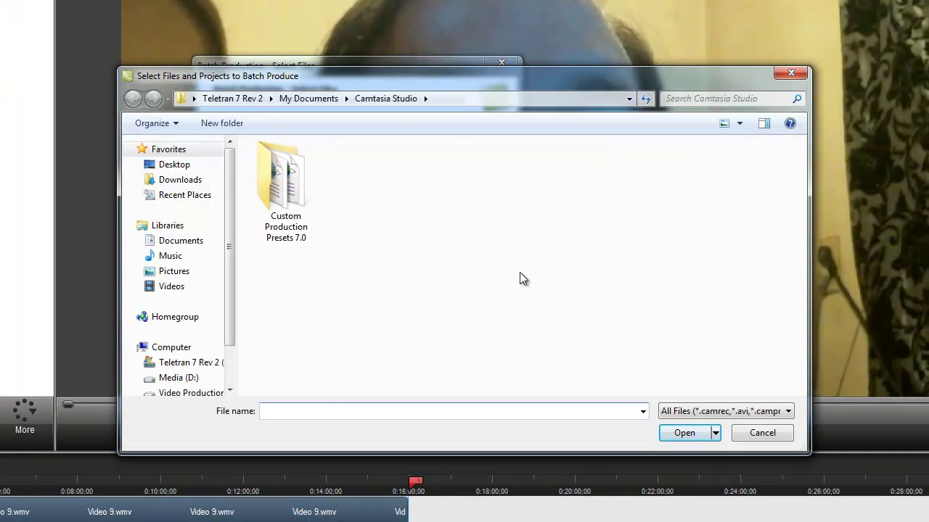
{"action": "left_click", "coordinate": [761, 433]}
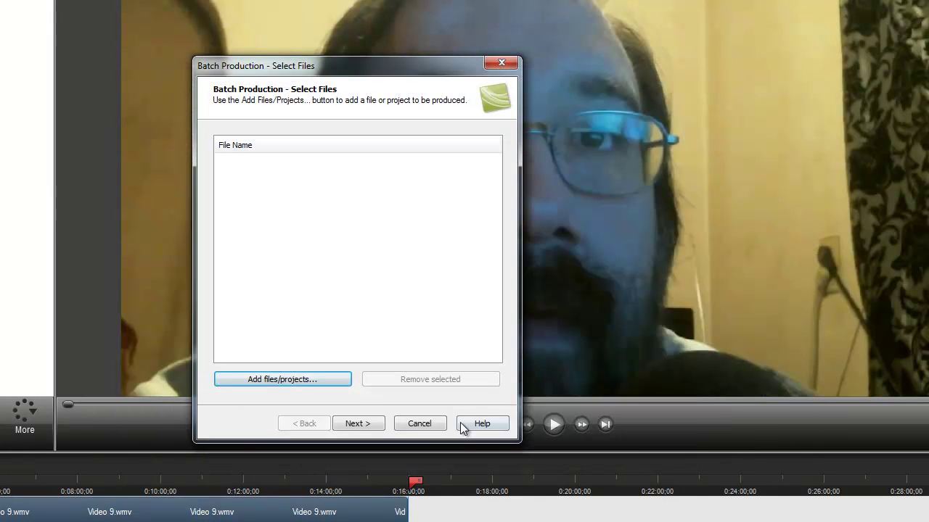
{"action": "left_click", "coordinate": [357, 424]}
{"action": "left_click", "coordinate": [477, 289]}
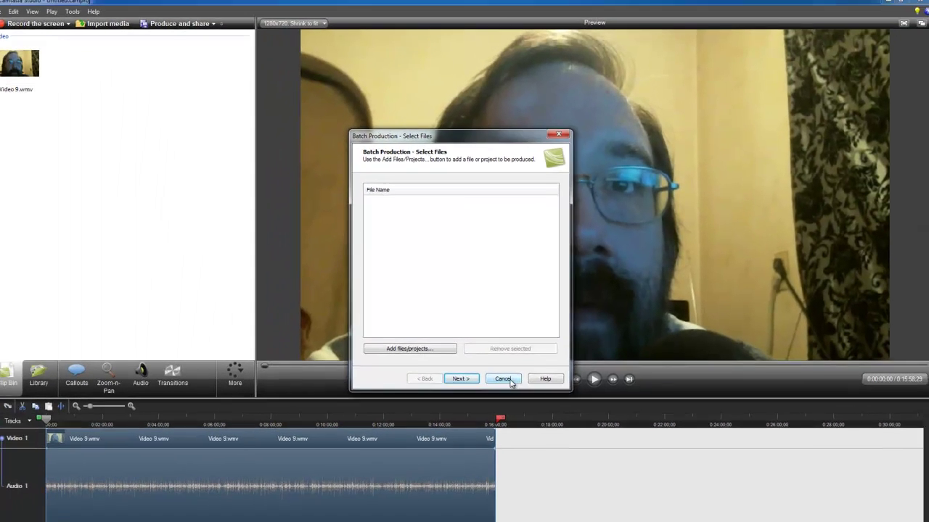
{"action": "left_click", "coordinate": [502, 379]}
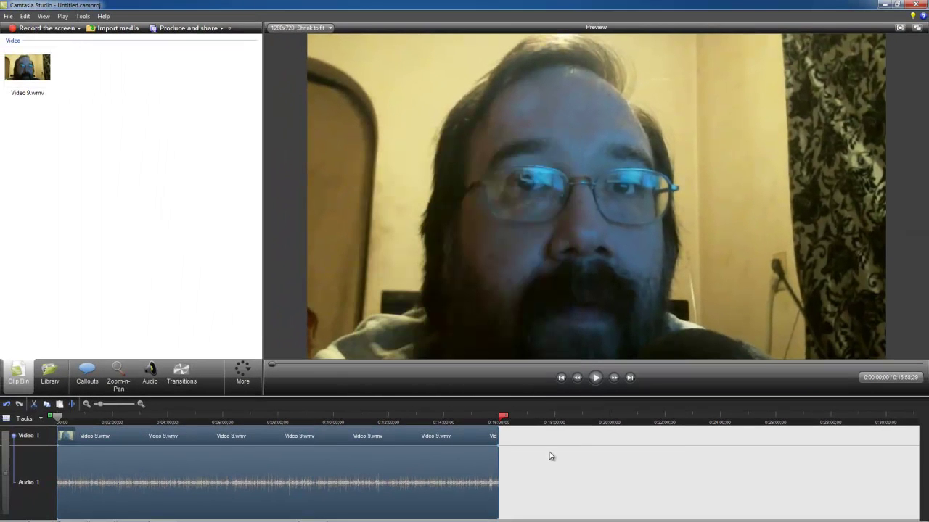